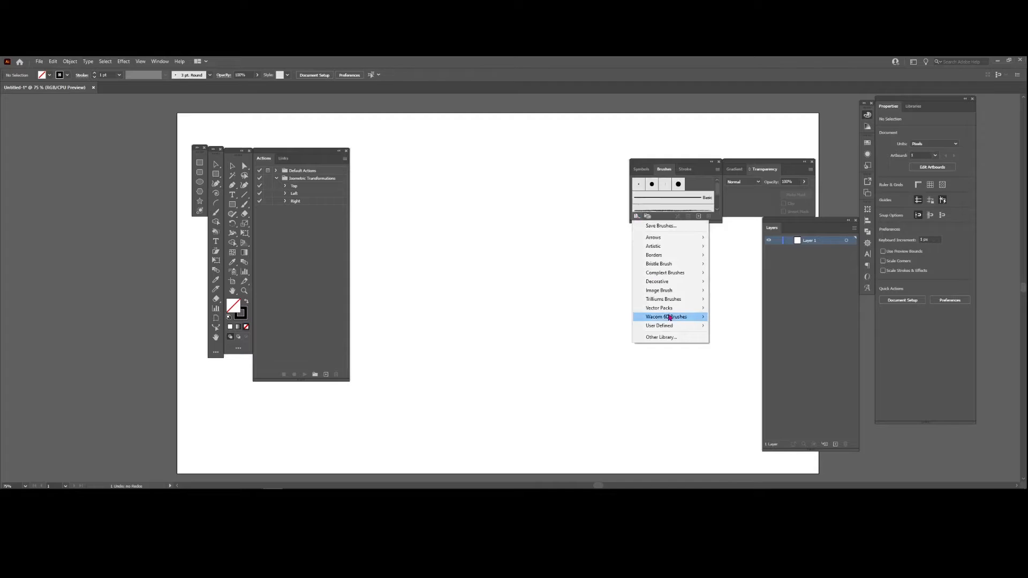
# - Load the orange and red curved banner brushes from the Decorative_Banners and Seals library and close the library
pyautogui.moveTo(670, 300)
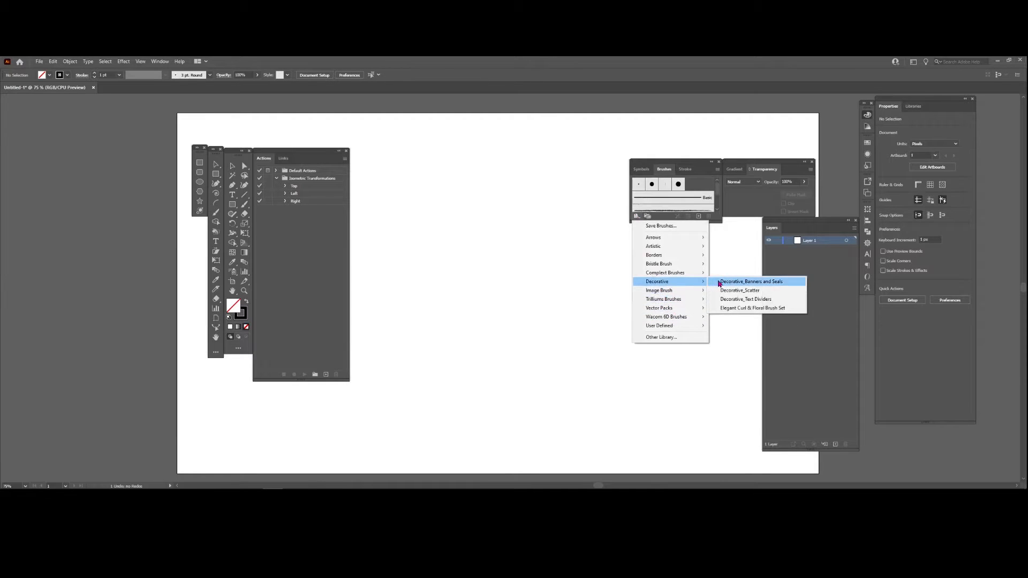
pyautogui.click(719, 282)
pyautogui.click(515, 288)
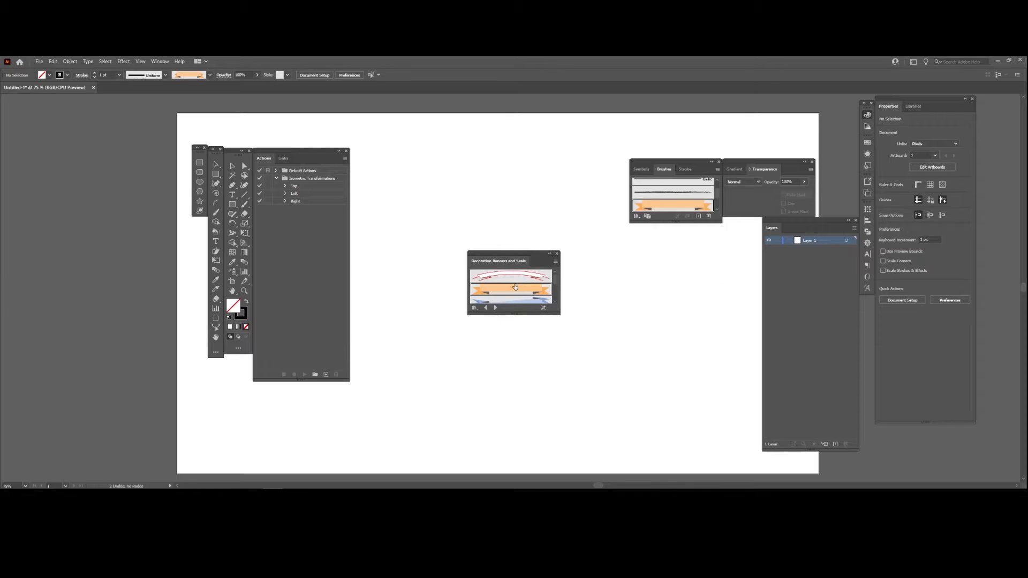
pyautogui.click(515, 278)
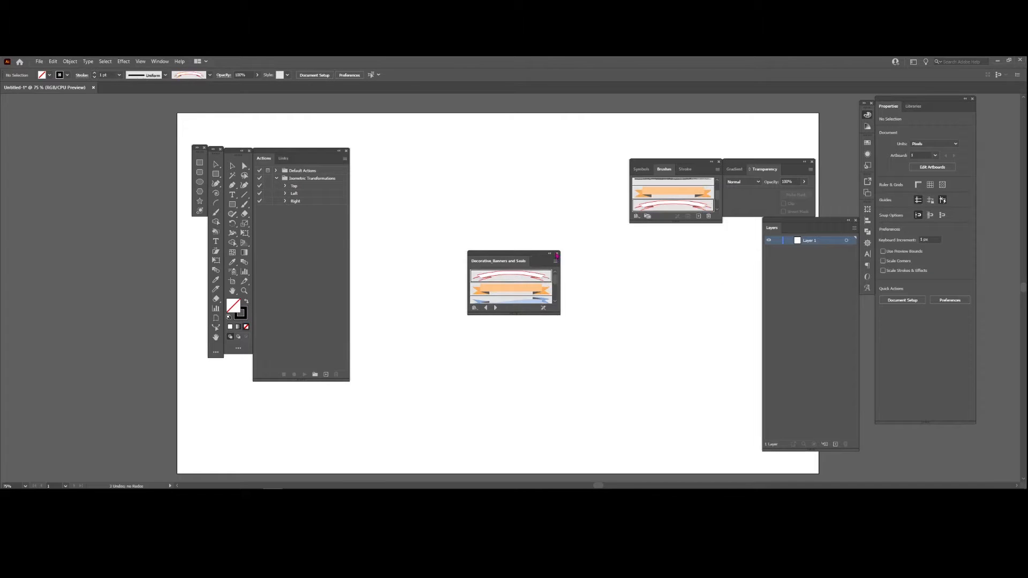
pyautogui.click(557, 255)
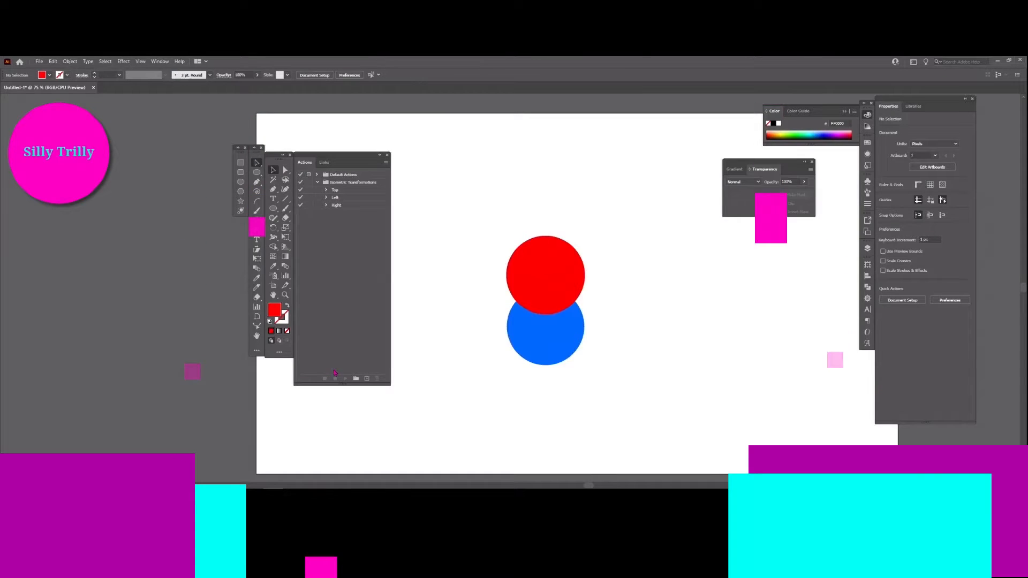
# - Select the overlapping red and blue circles and change their blending mode
pyautogui.click(542, 280)
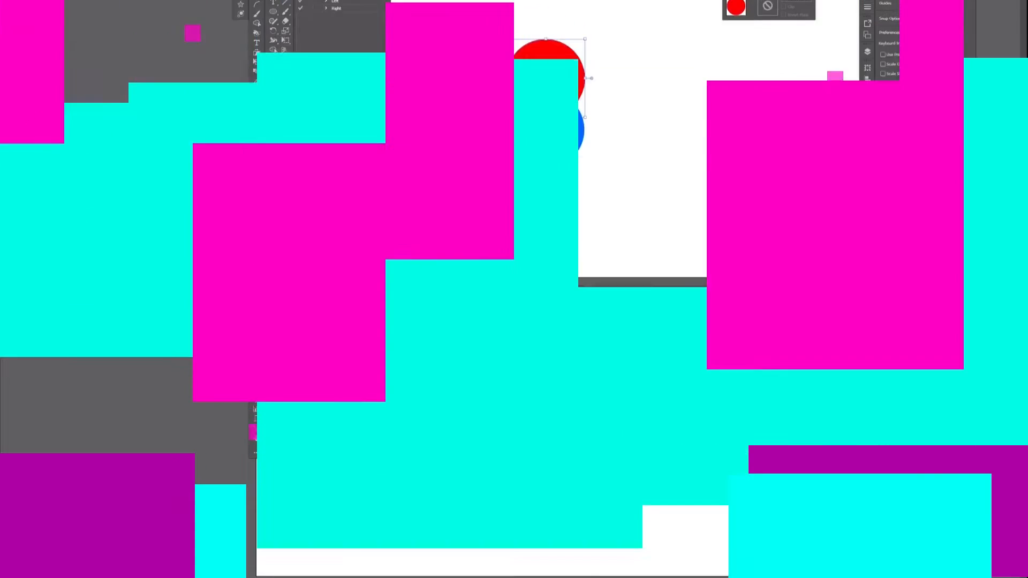
pyautogui.keyDown('shift'); pyautogui.click(542, 340); pyautogui.keyUp('shift')
pyautogui.click(744, 182)
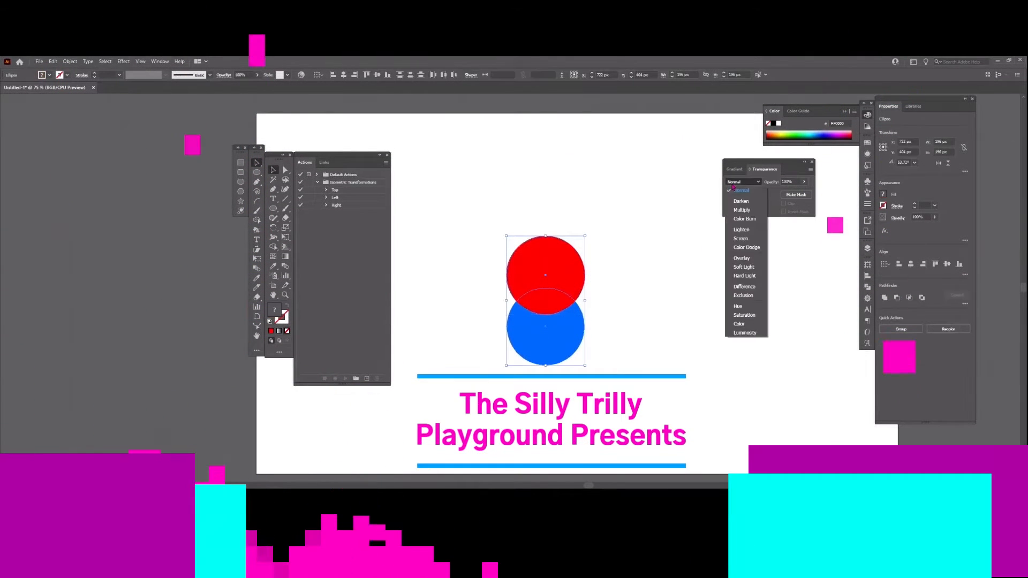
pyautogui.click(742, 216)
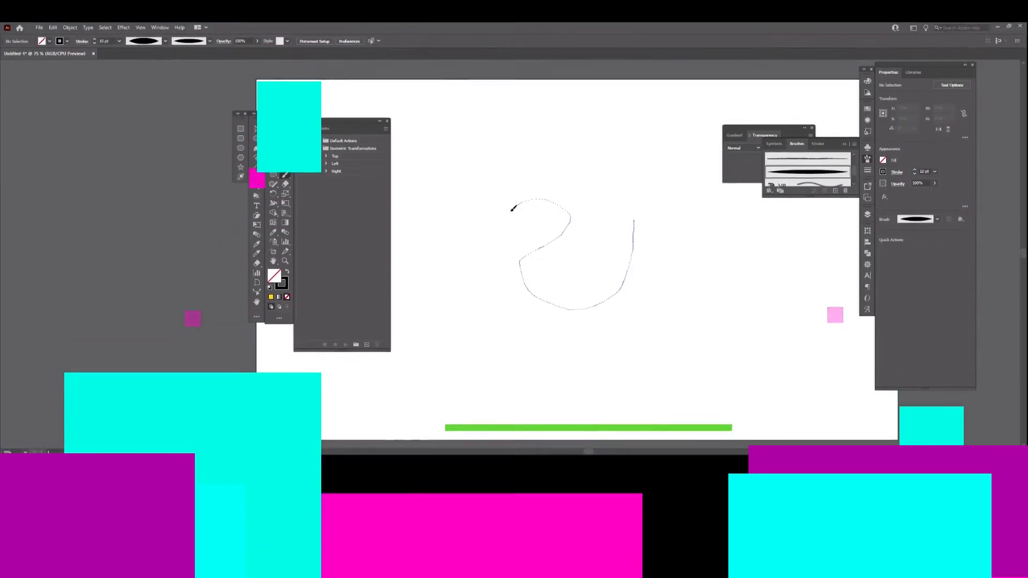
# - Paint curving freehand strokes with the tapered black art brush across the middle of the artboard
pyautogui.moveTo(629, 243); pyautogui.dragTo(633, 253)
pyautogui.moveTo(482, 360); pyautogui.dragTo(573, 292)
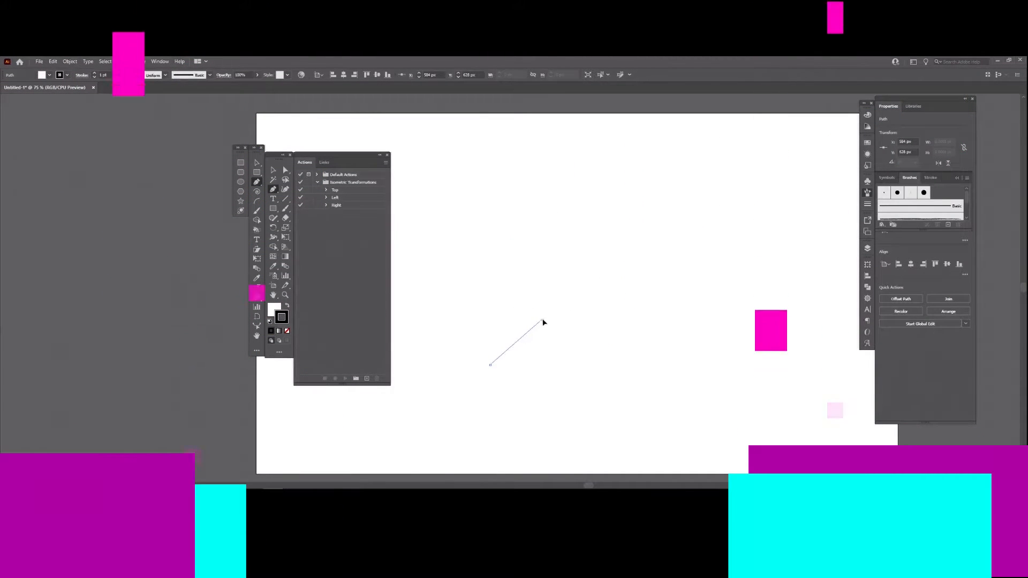
pyautogui.moveTo(544, 321); pyautogui.dragTo(611, 318)
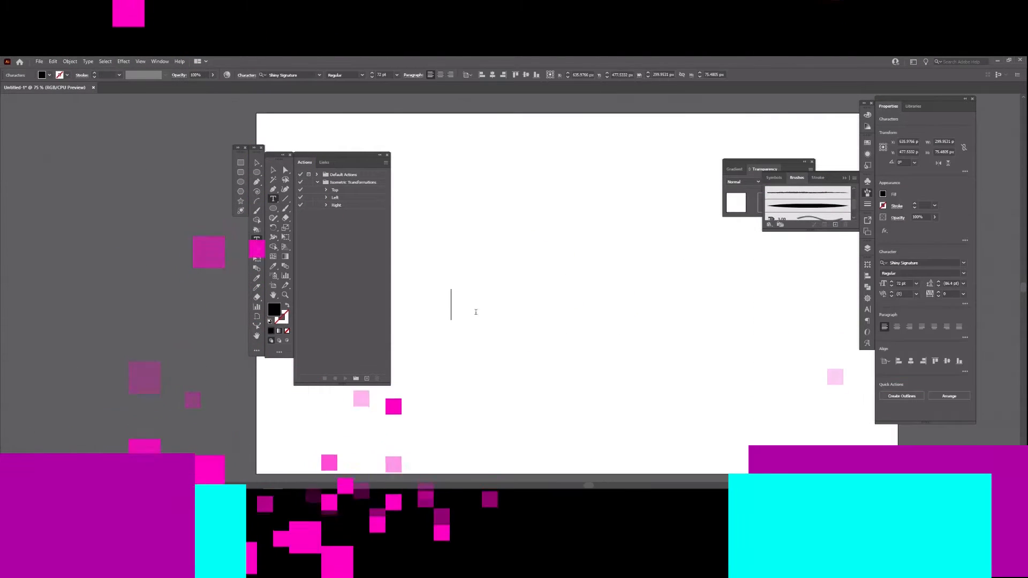
# - Enter the text "LETS GET ST" in black 72 pt Shiny Signature near the middle of the artboard
pyautogui.write('LETS GET')
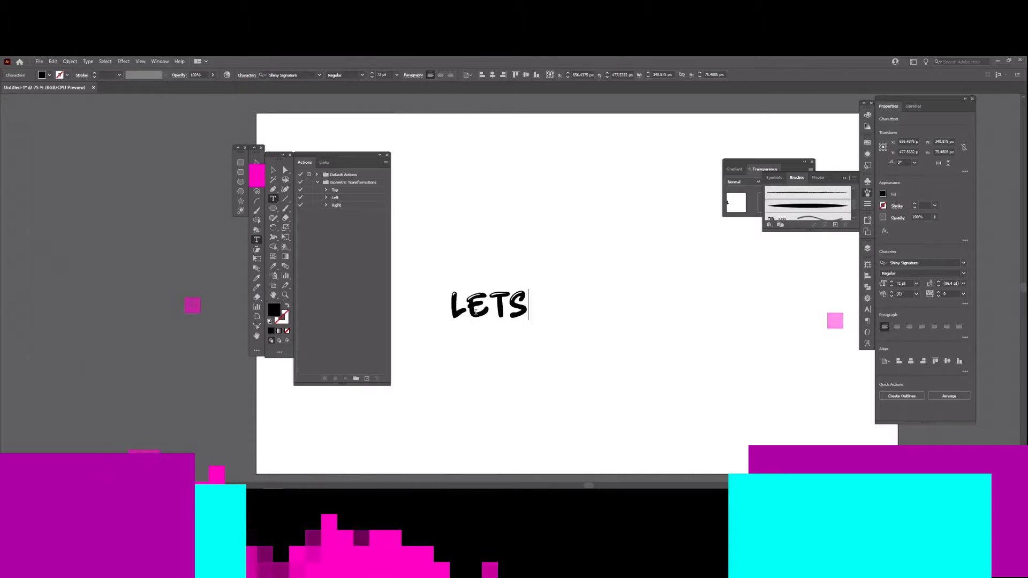
pyautogui.write(' ST')
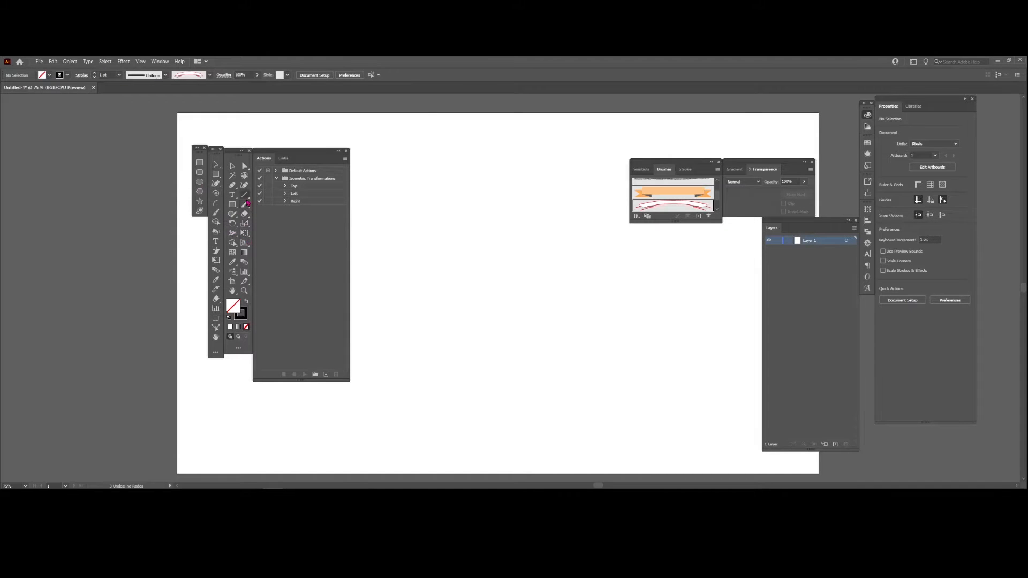
# - Draw a semicircular arc with the Pen tool near the centre of the artboard, with no fill
pyautogui.scroll(3, 652, 197)
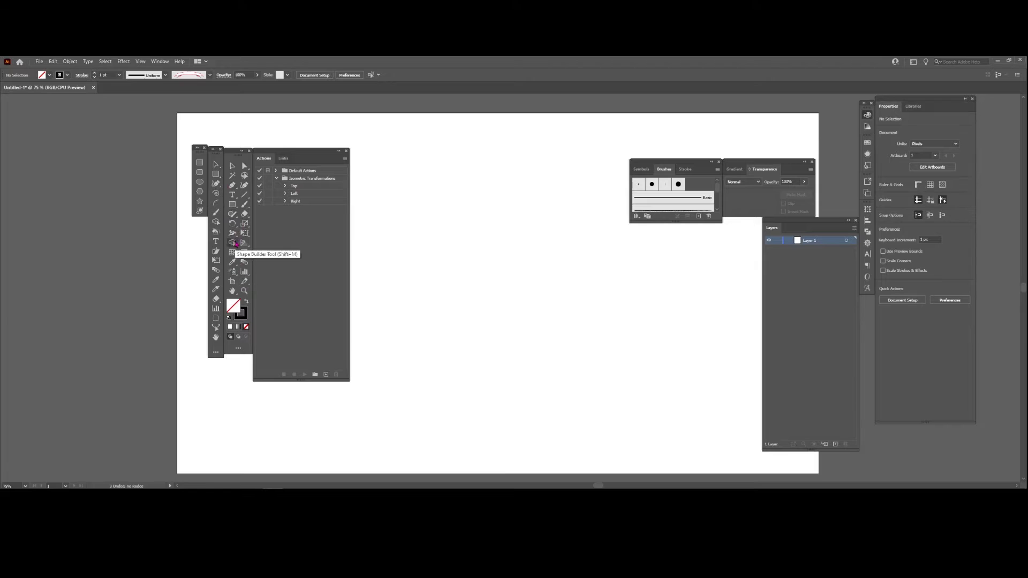
pyautogui.click(234, 205)
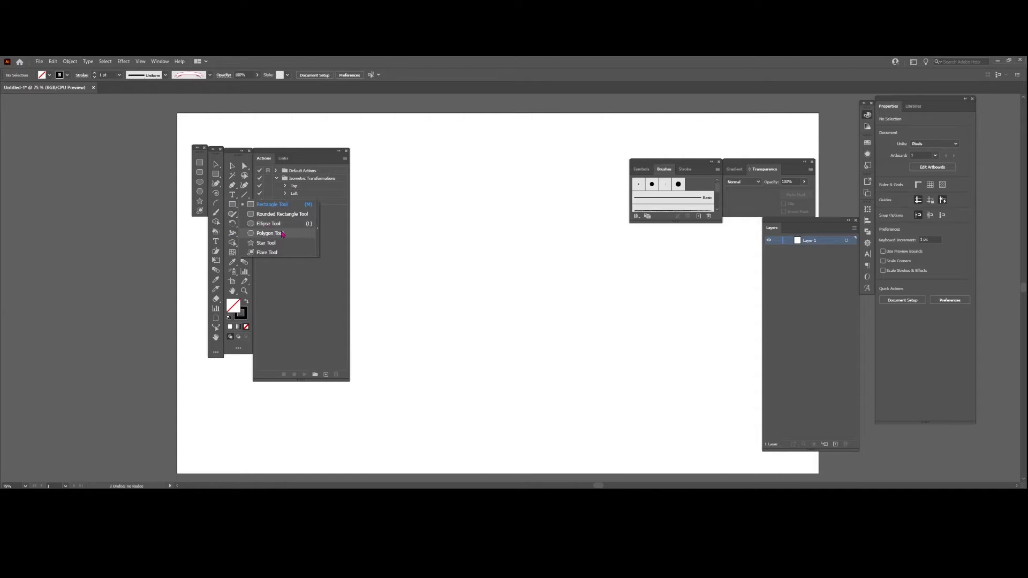
pyautogui.click(236, 188)
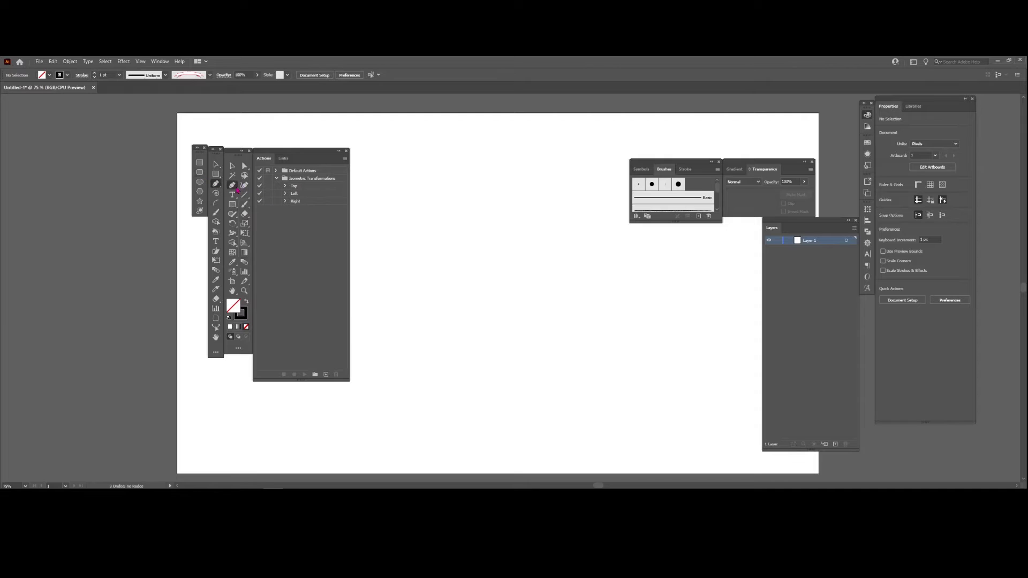
pyautogui.click(438, 282)
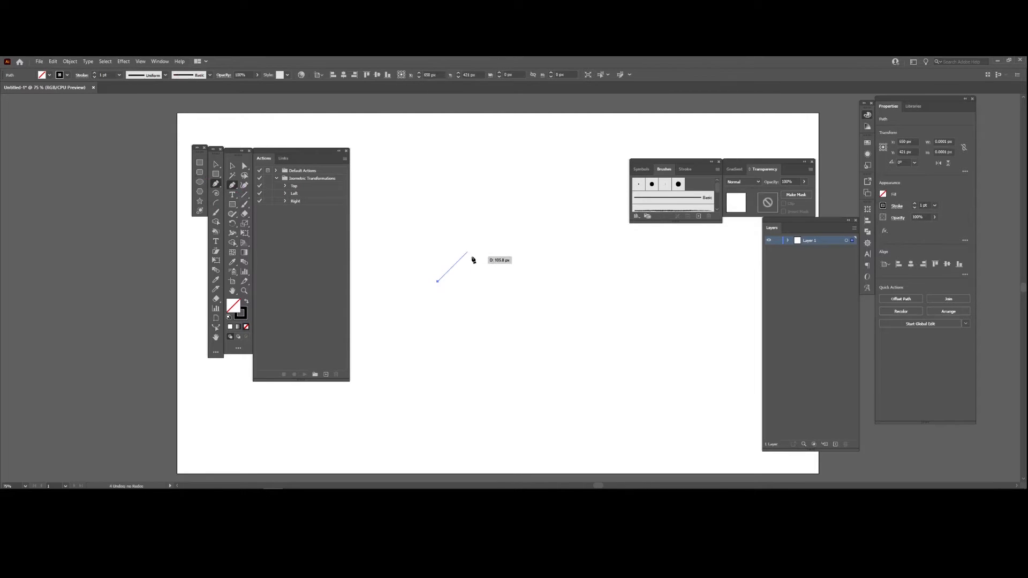
pyautogui.moveTo(468, 252); pyautogui.dragTo(496, 282)
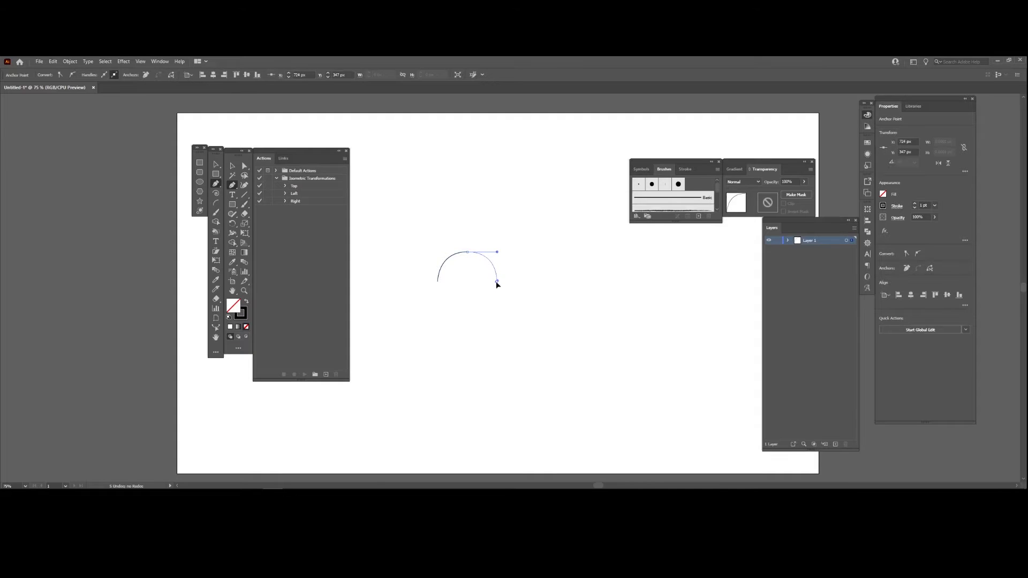
pyautogui.moveTo(497, 281); pyautogui.dragTo(496, 281)
# - Extend the path from the arc's end into a narrow horizontal handle with a pointed tip and a lower edge about 170 px long
pyautogui.click(562, 281)
pyautogui.click(578, 287)
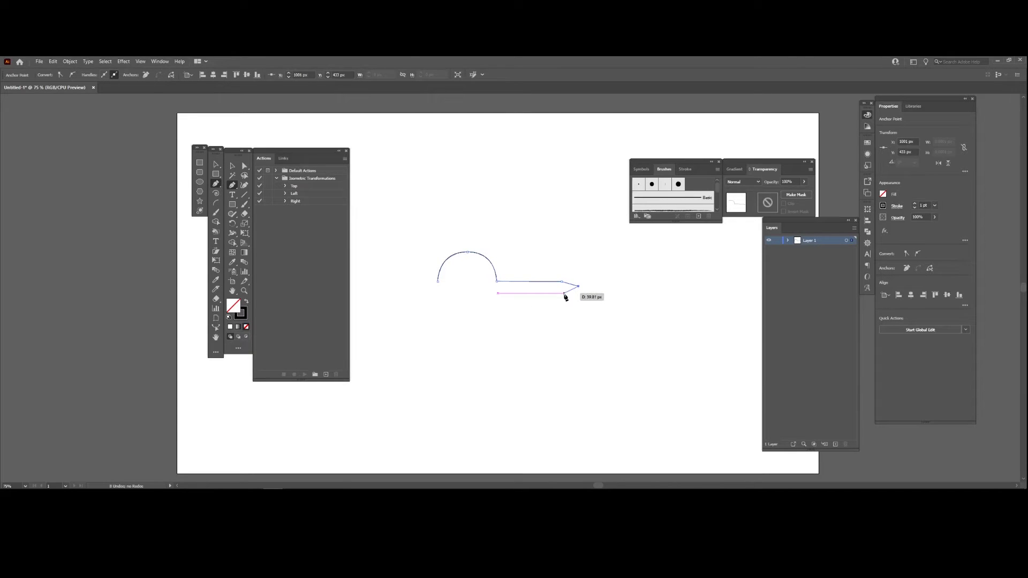
pyautogui.click(565, 294)
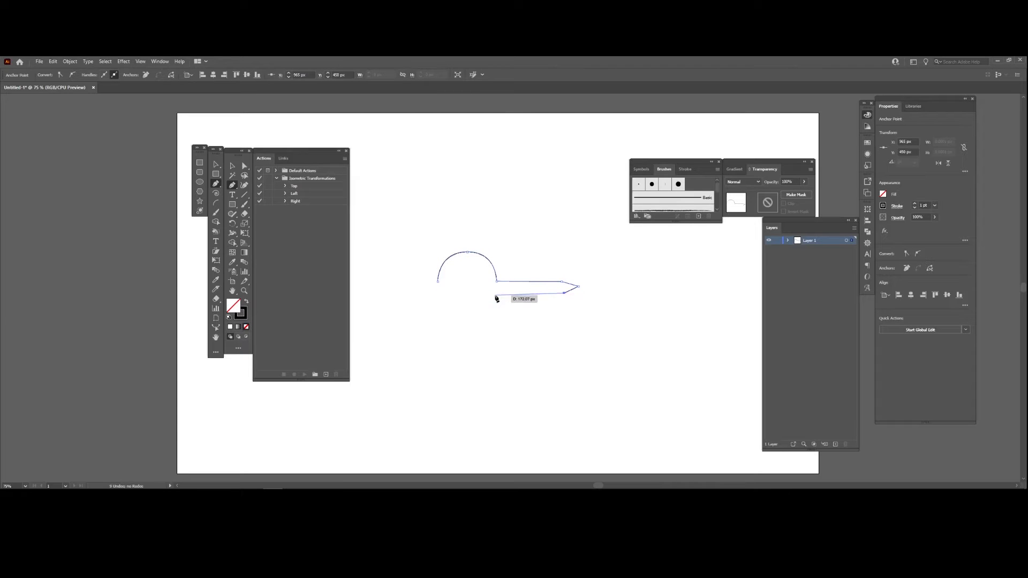
pyautogui.click(497, 295)
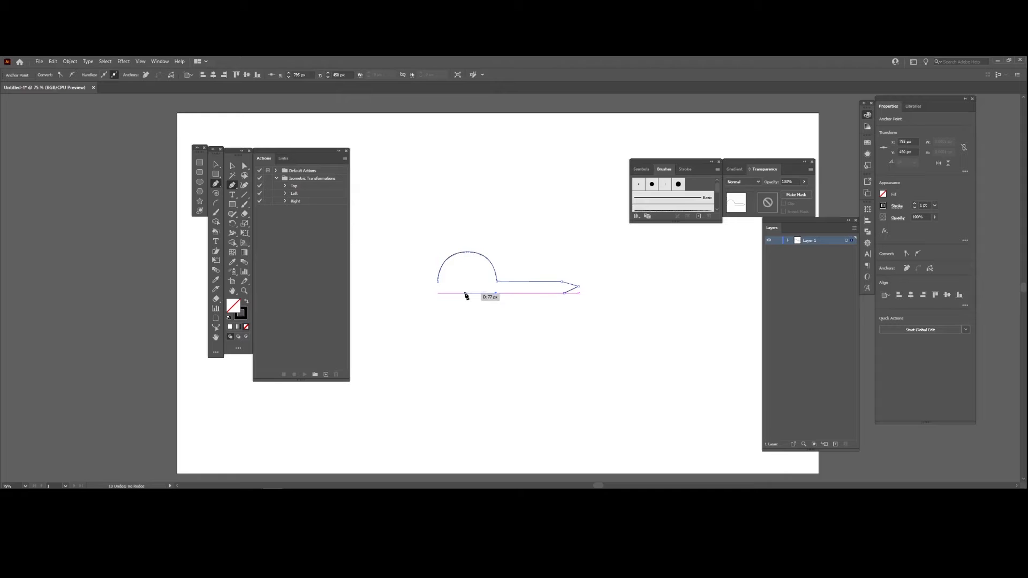
pyautogui.moveTo(465, 294); pyautogui.dragTo(465, 261)
pyautogui.hotkey('ctrl', 'z')
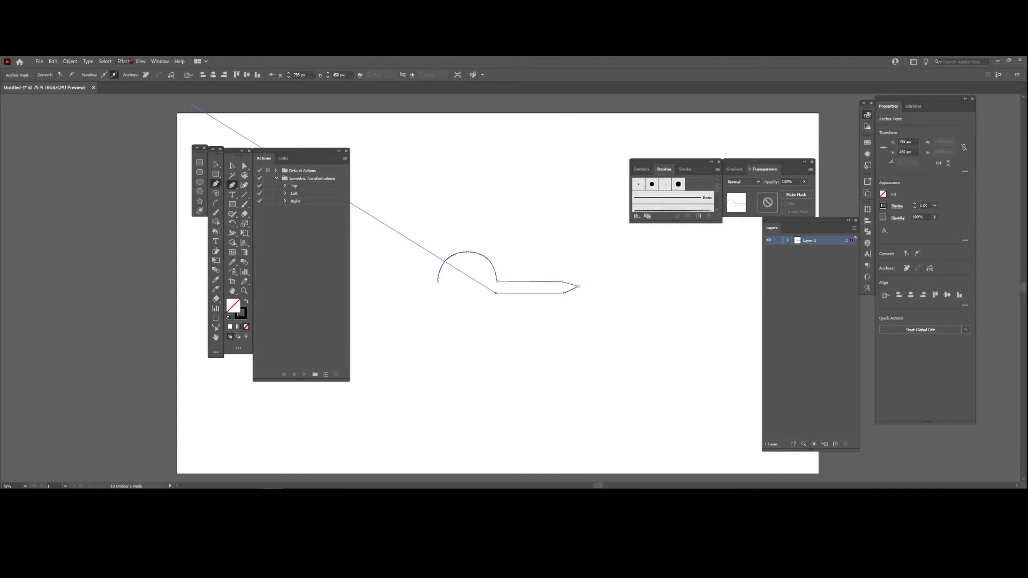
pyautogui.click(140, 61)
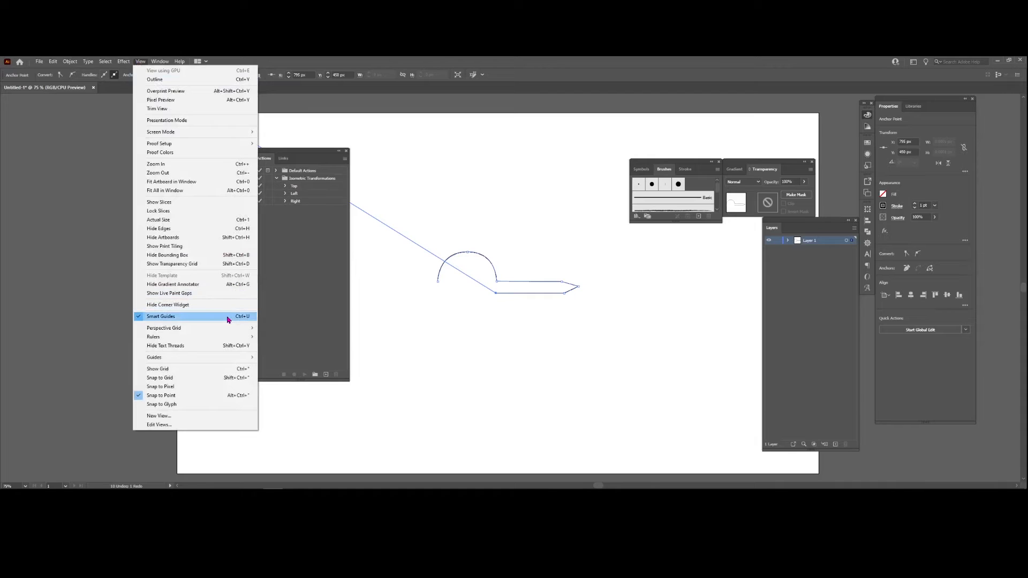
pyautogui.moveTo(473, 286); pyautogui.dragTo(474, 300)
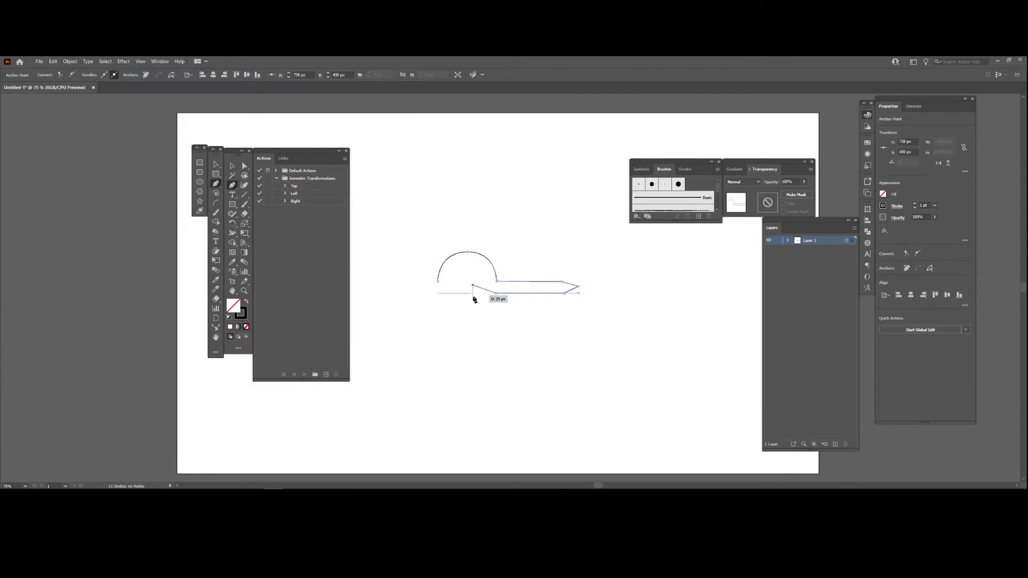
pyautogui.hotkey('ctrl', 'z')
# - Close the path at its first anchor with a curve below the arc, completing a round-headed outline about 351 by 133 px
pyautogui.moveTo(459, 295); pyautogui.dragTo(422, 239)
pyautogui.hotkey('ctrl', 'z')
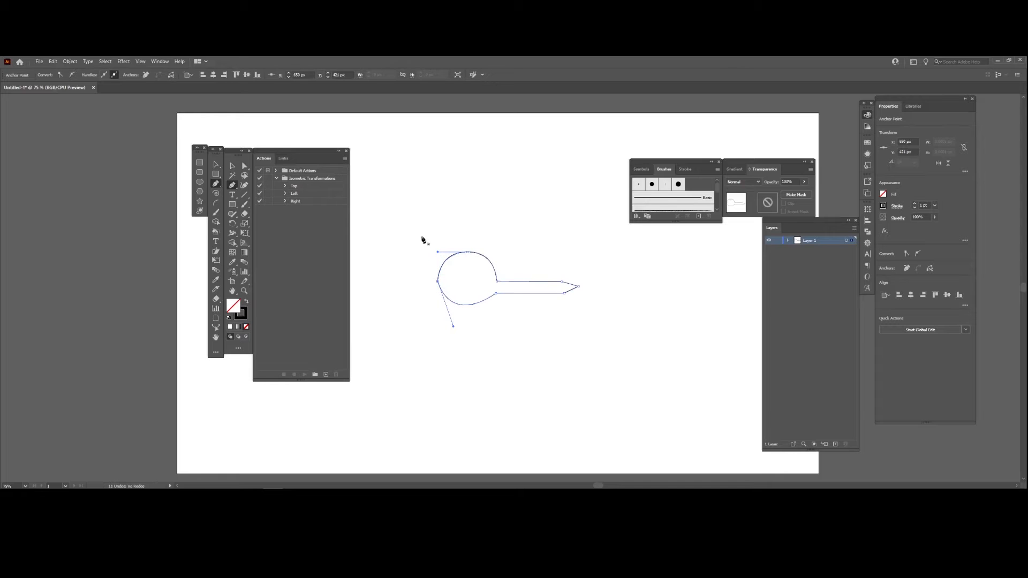
pyautogui.press('v')
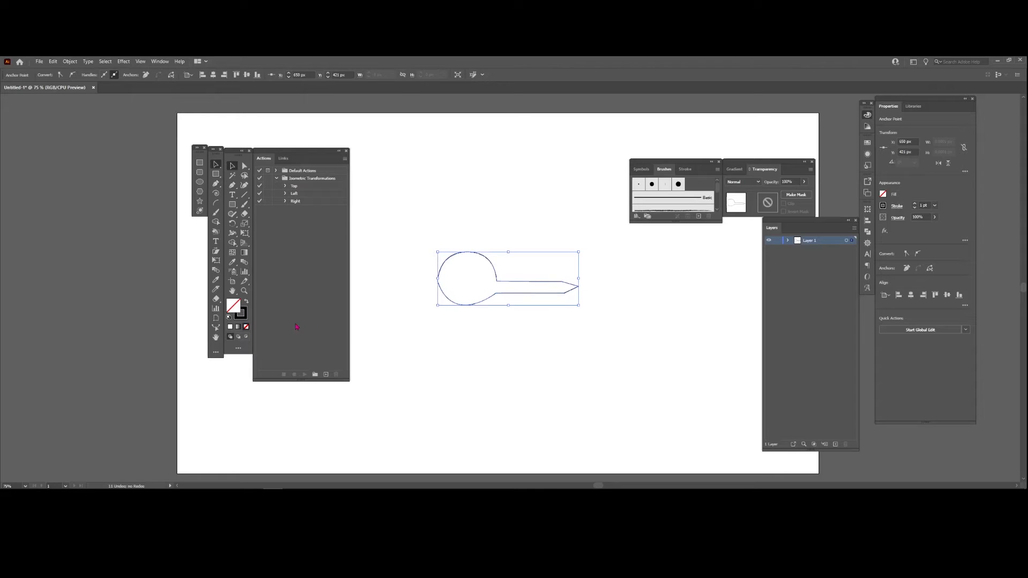
# - Fill the closed shape with near-black #020000 and deselect it
pyautogui.doubleClick(234, 307)
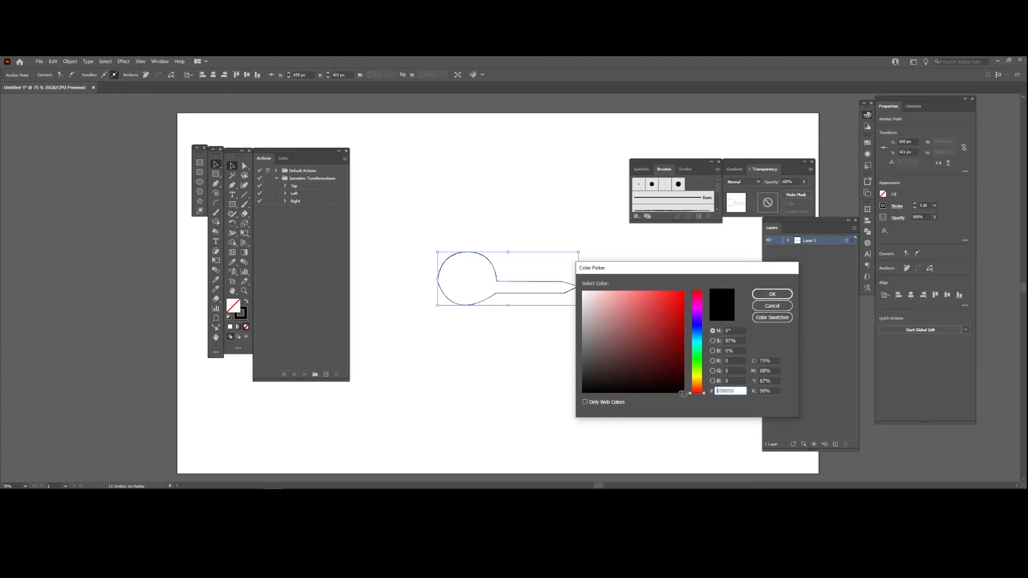
pyautogui.click(772, 294)
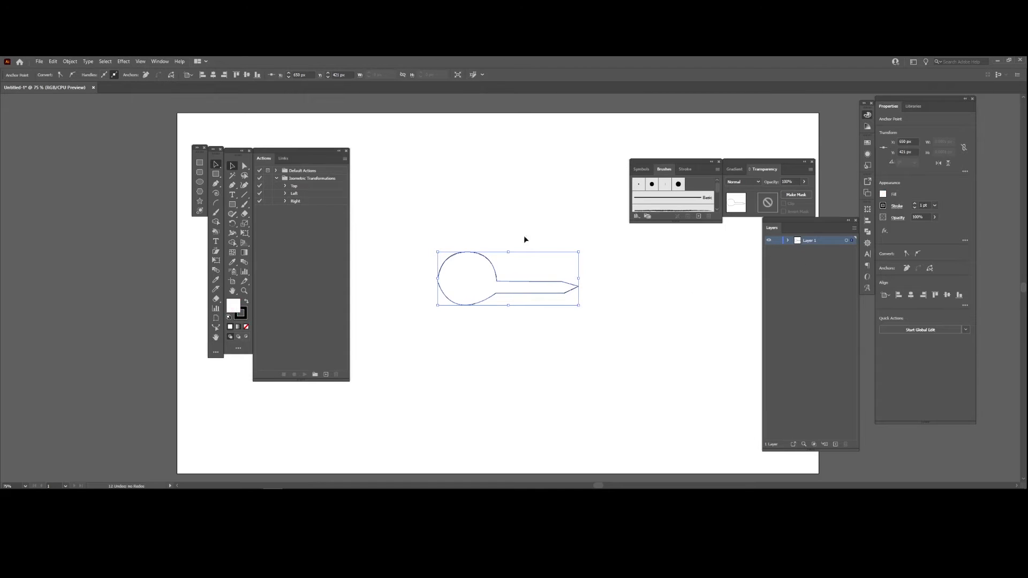
pyautogui.doubleClick(233, 306)
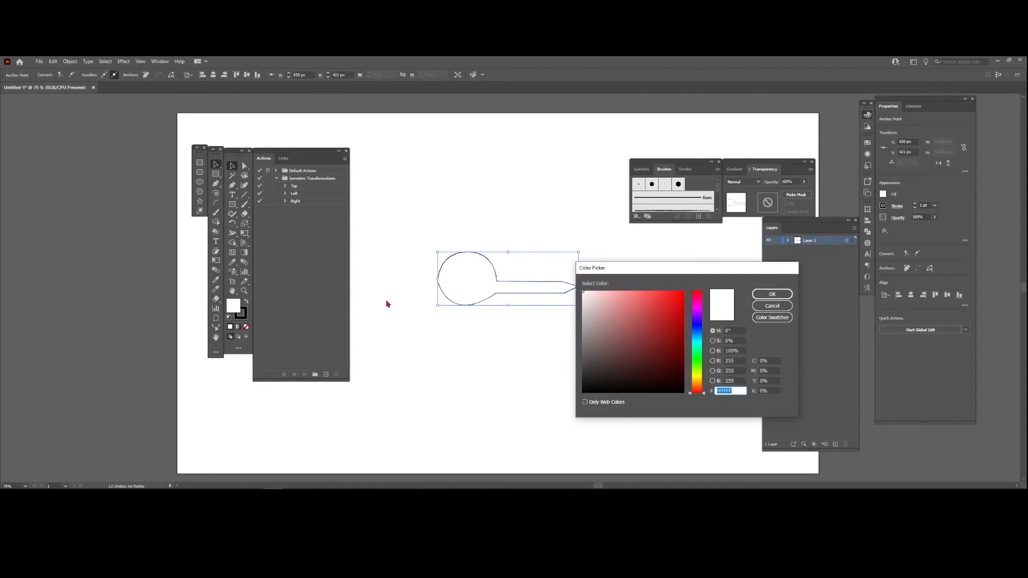
pyautogui.click(773, 294)
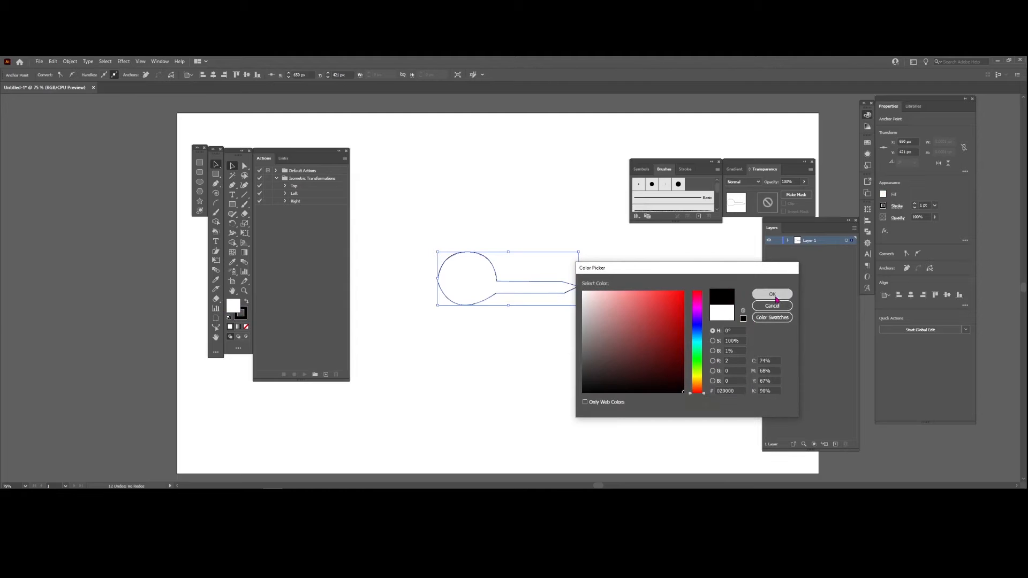
pyautogui.click(541, 218)
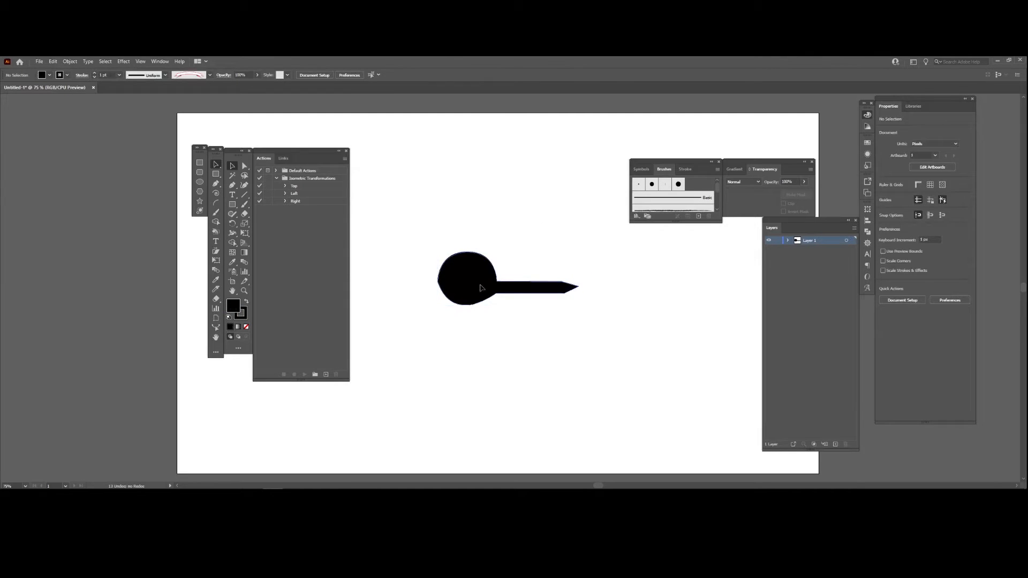
# - Move the black shape slightly down and to the left, and round the corners at its handle's pointed tip
pyautogui.moveTo(480, 287); pyautogui.dragTo(468, 306)
pyautogui.click(390, 304)
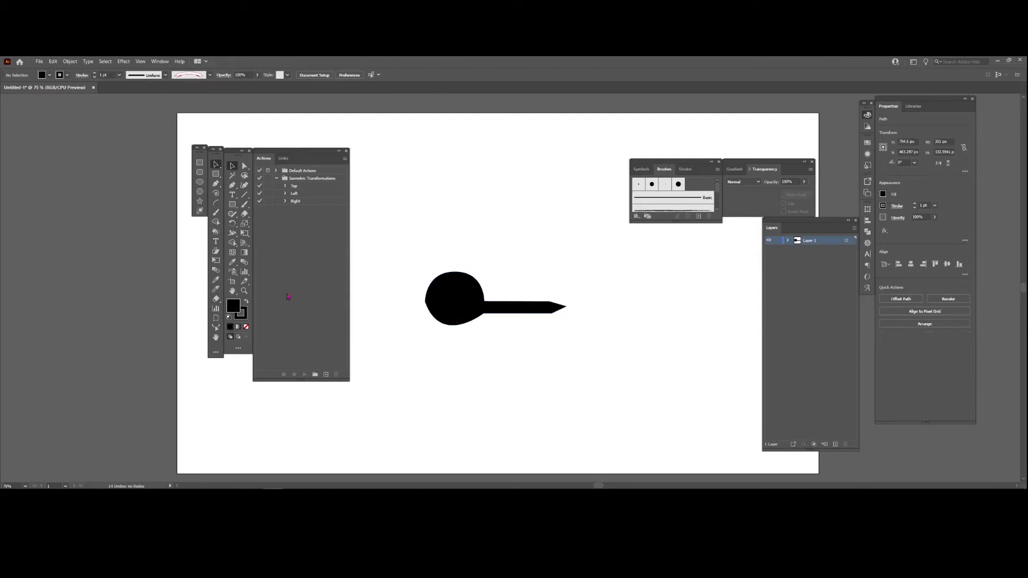
pyautogui.click(442, 307)
pyautogui.press('a')
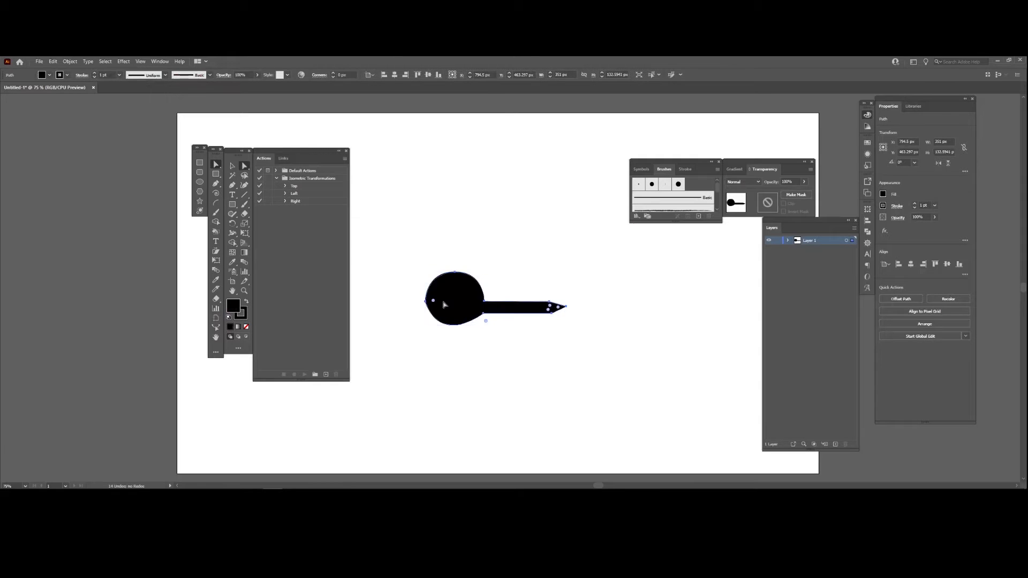
pyautogui.moveTo(438, 304)
pyautogui.mouseDown()
pyautogui.moveTo(482, 306)
pyautogui.moveTo(455, 306)
pyautogui.moveTo(469, 307)
pyautogui.mouseUp()
pyautogui.press('c')
pyautogui.press('v')
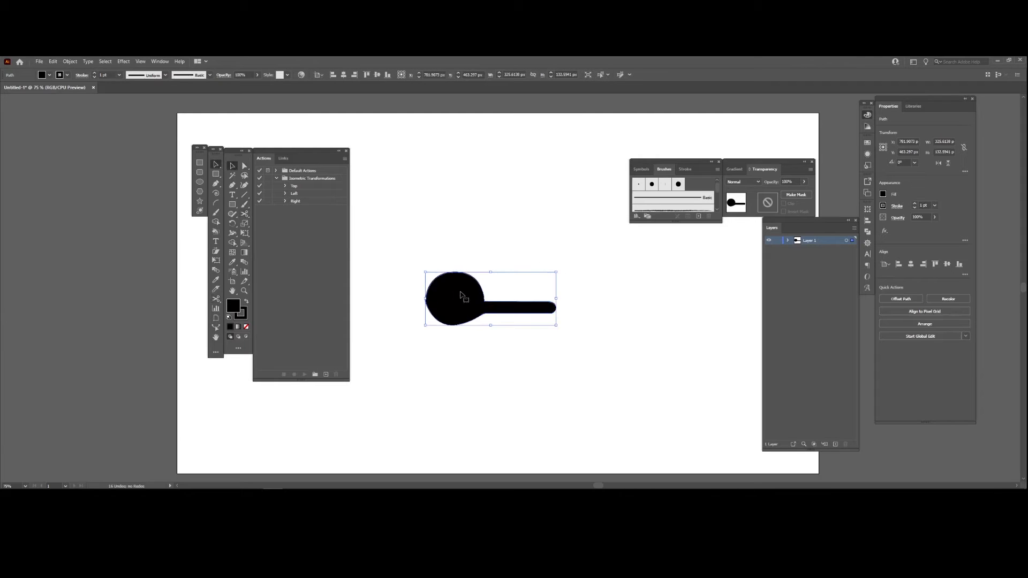
# - Create an art brush named blablabla from the black shape with Tints colorization and proportional scaling, and delete the original shape
pyautogui.moveTo(465, 295)
pyautogui.mouseDown()
pyautogui.moveTo(628, 193)
pyautogui.moveTo(687, 188)
pyautogui.mouseUp()
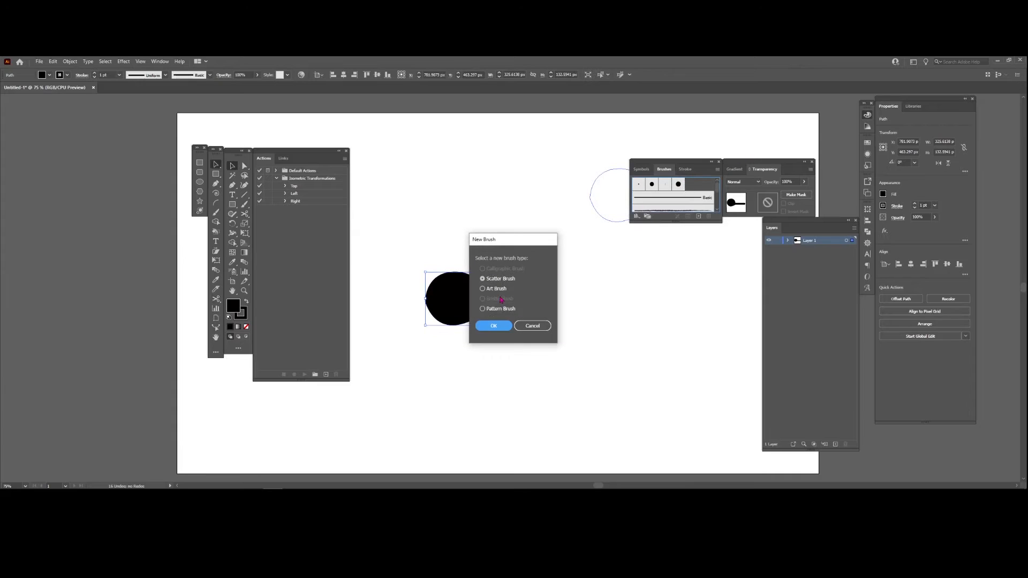
pyautogui.click(483, 289)
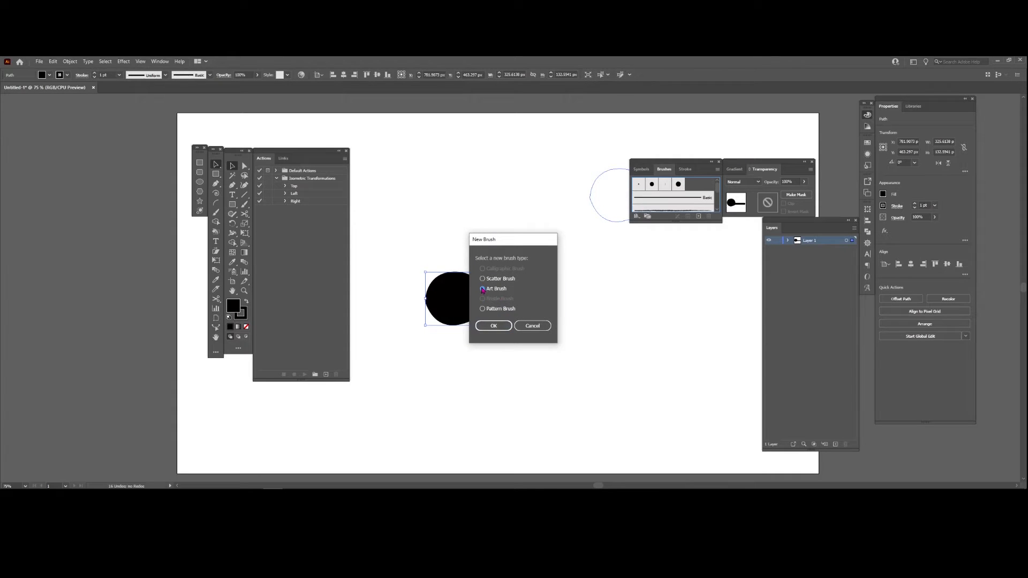
pyautogui.click(497, 326)
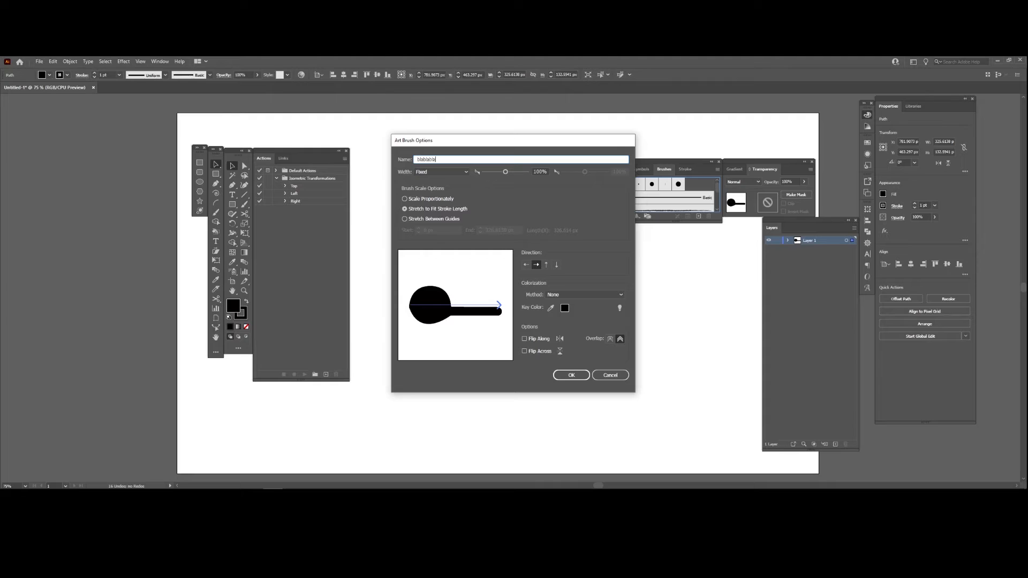
pyautogui.click(567, 297)
pyautogui.click(571, 315)
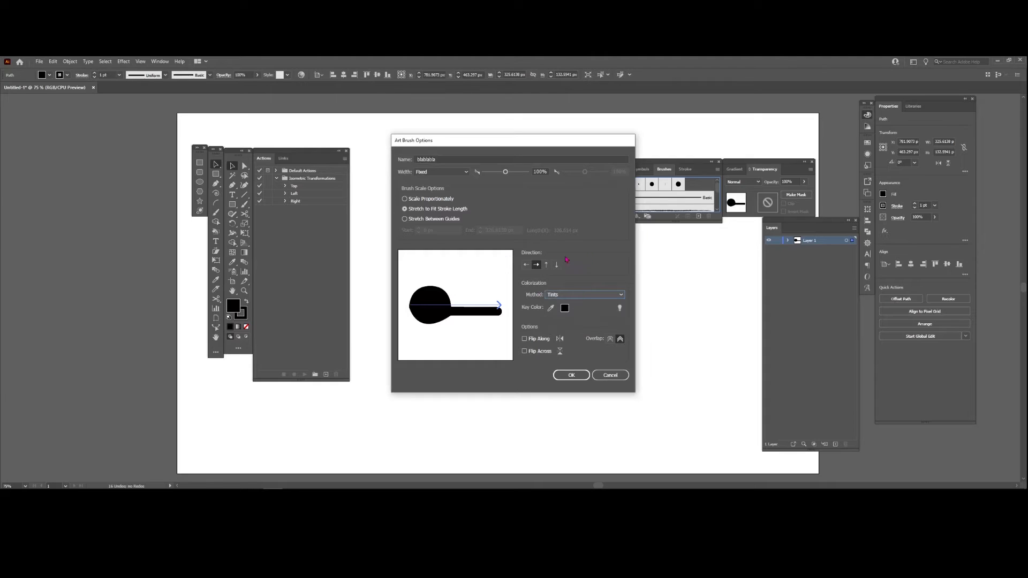
pyautogui.click(406, 200)
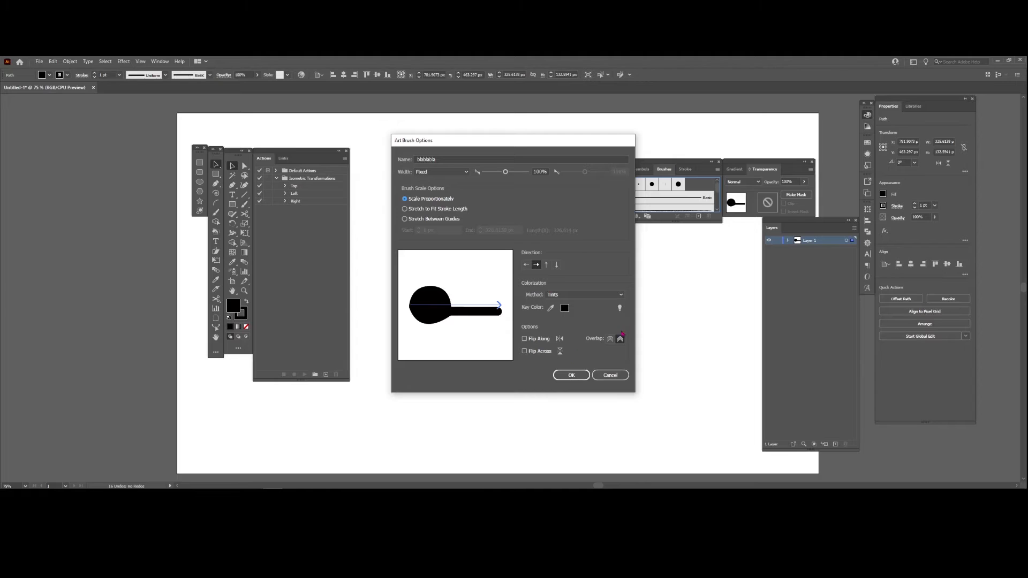
pyautogui.click(571, 375)
pyautogui.press('Delete')
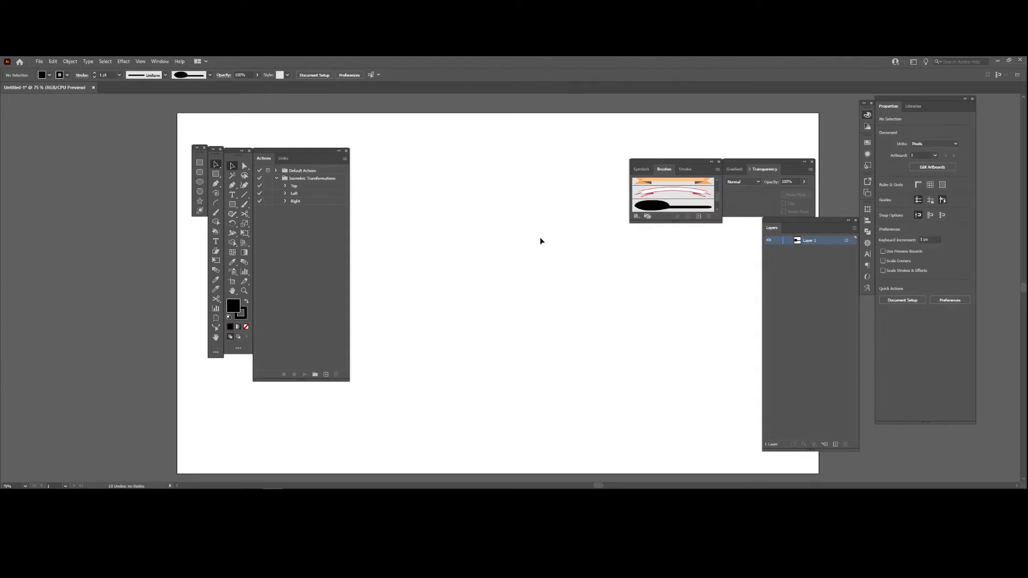
# - Paint three test strokes of different lengths with the round-headed brush and undo them
pyautogui.press('b')
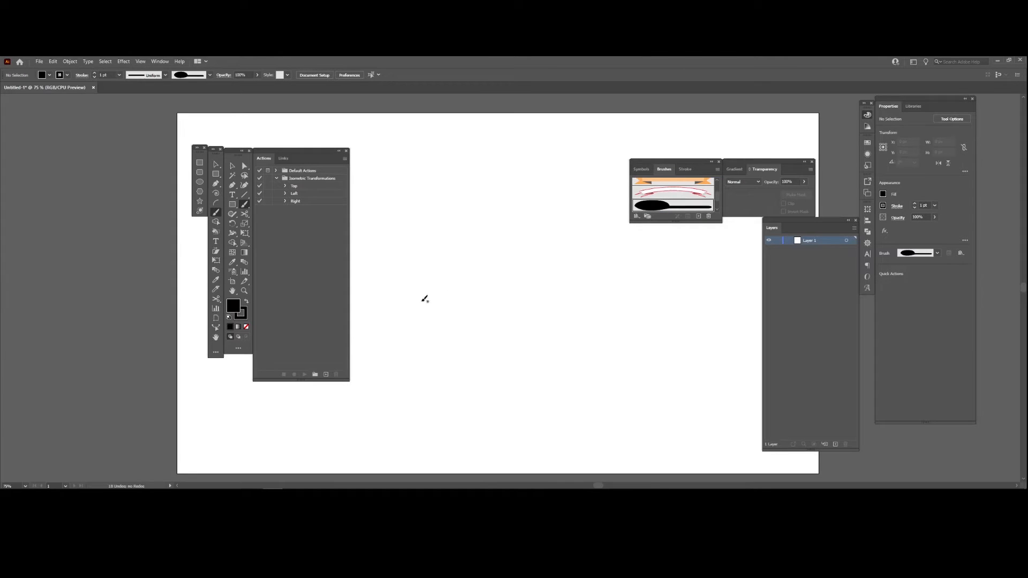
pyautogui.moveTo(395, 335); pyautogui.dragTo(443, 241)
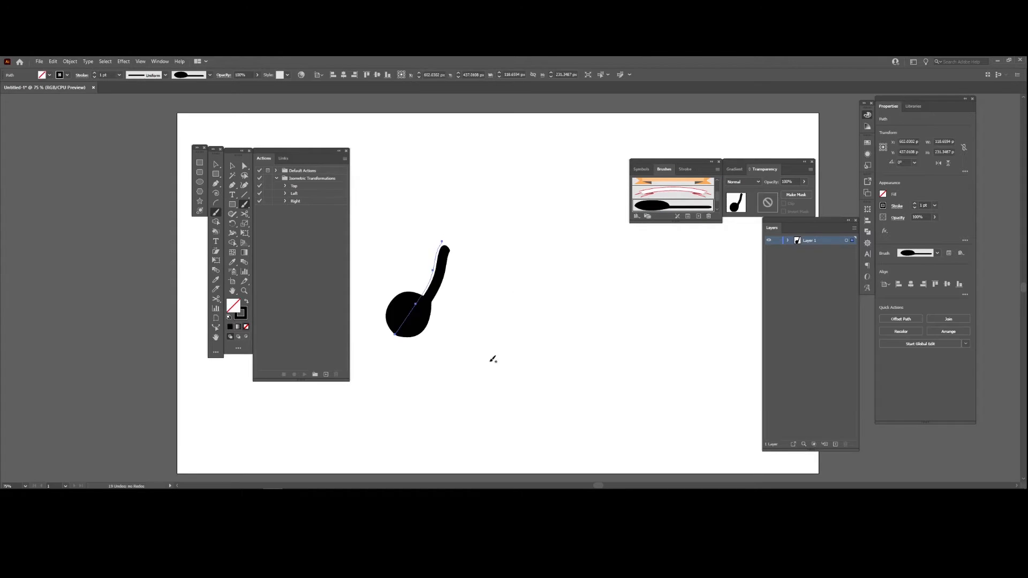
pyautogui.moveTo(469, 356); pyautogui.dragTo(515, 263)
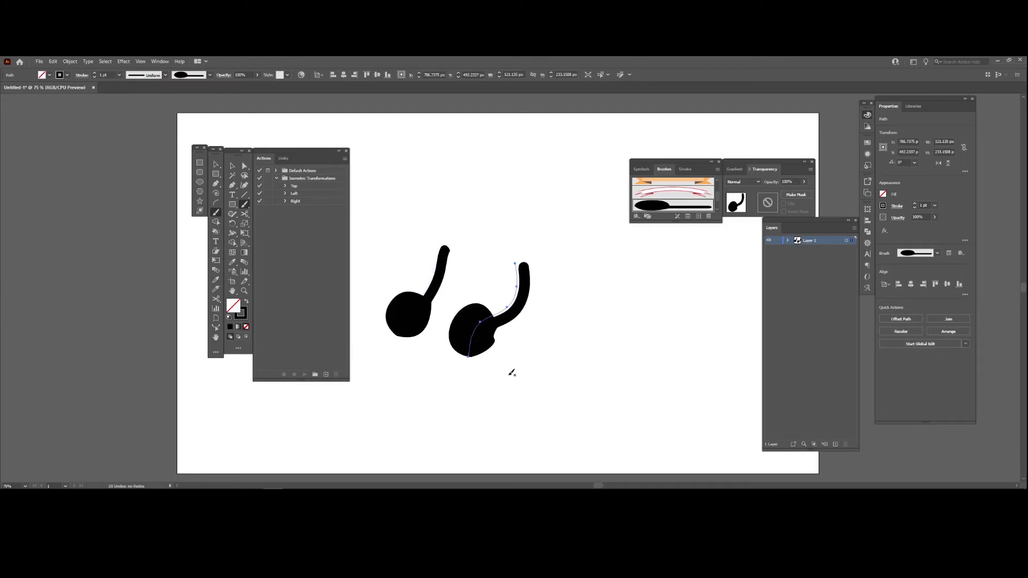
pyautogui.moveTo(509, 373); pyautogui.dragTo(706, 308)
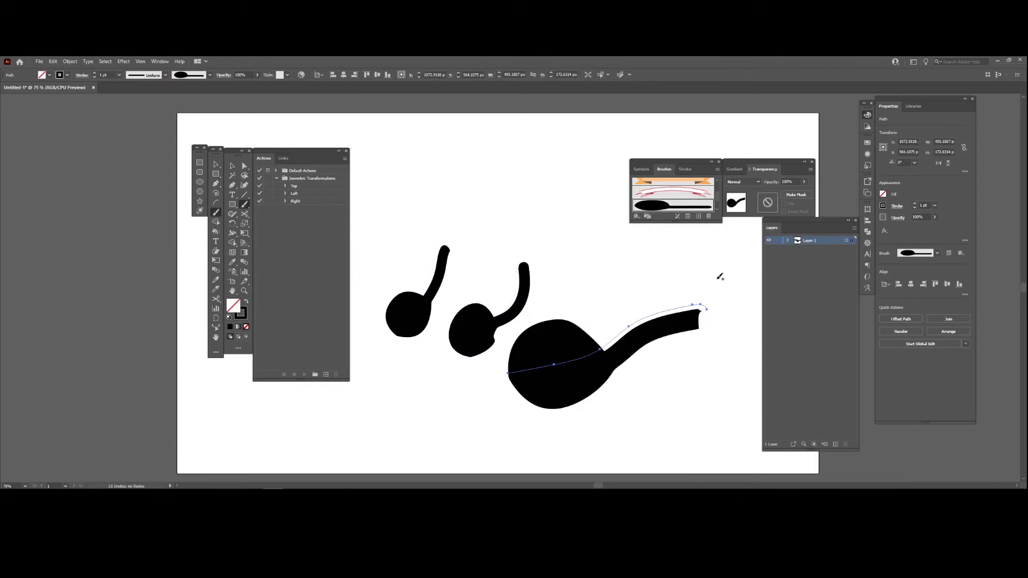
pyautogui.hotkey('ctrl', 'z')
pyautogui.hotkey('ctrl', 'z')
pyautogui.hotkey('ctrl', 'z')
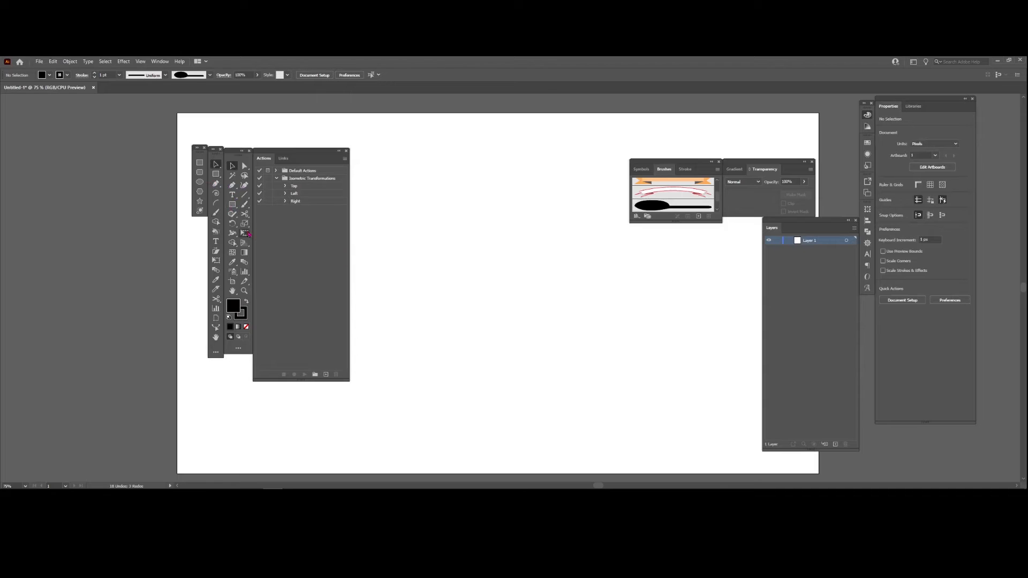
# - Draw a small black circle with the Ellipse tool and place a 38 px circle just to its right
pyautogui.moveTo(232, 204); pyautogui.dragTo(274, 225)
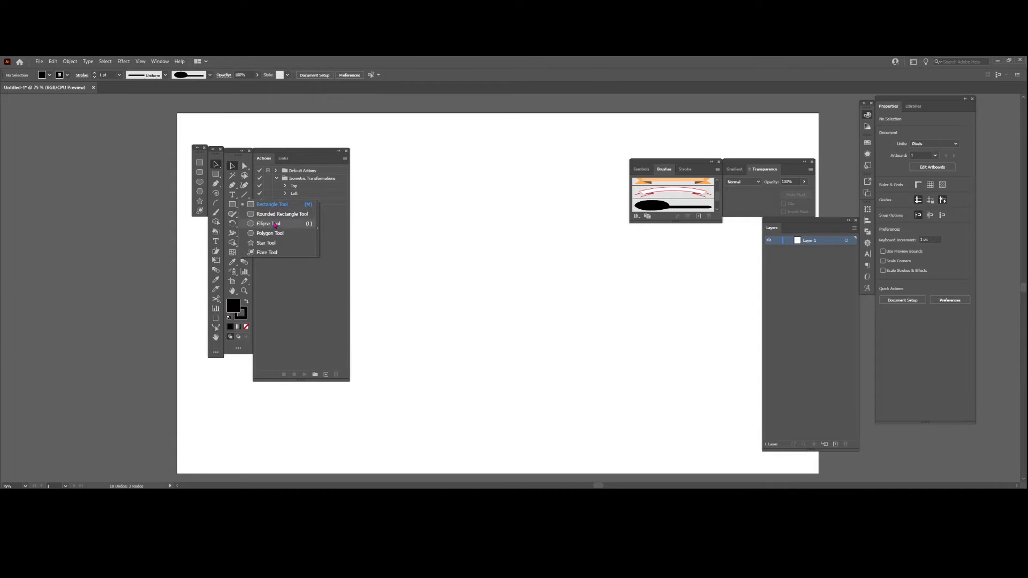
pyautogui.moveTo(275, 226); pyautogui.dragTo(275, 226)
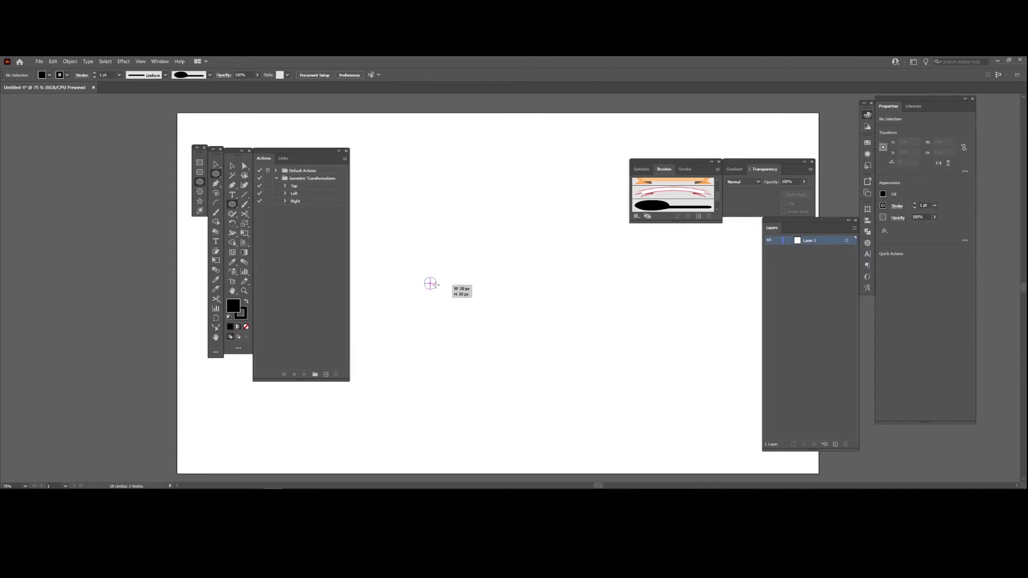
pyautogui.moveTo(431, 284); pyautogui.dragTo(464, 268)
pyautogui.press('v')
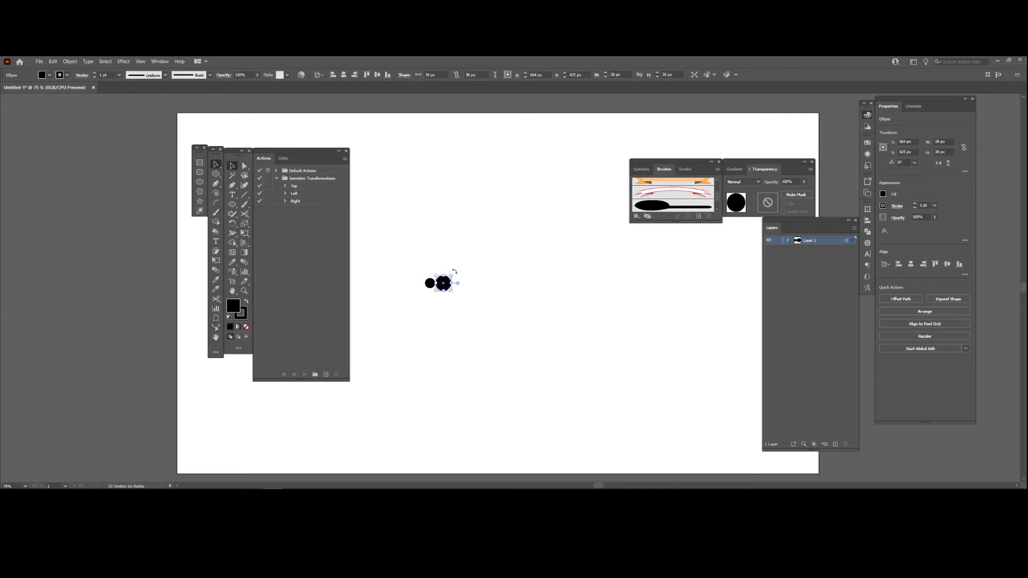
pyautogui.click(459, 261)
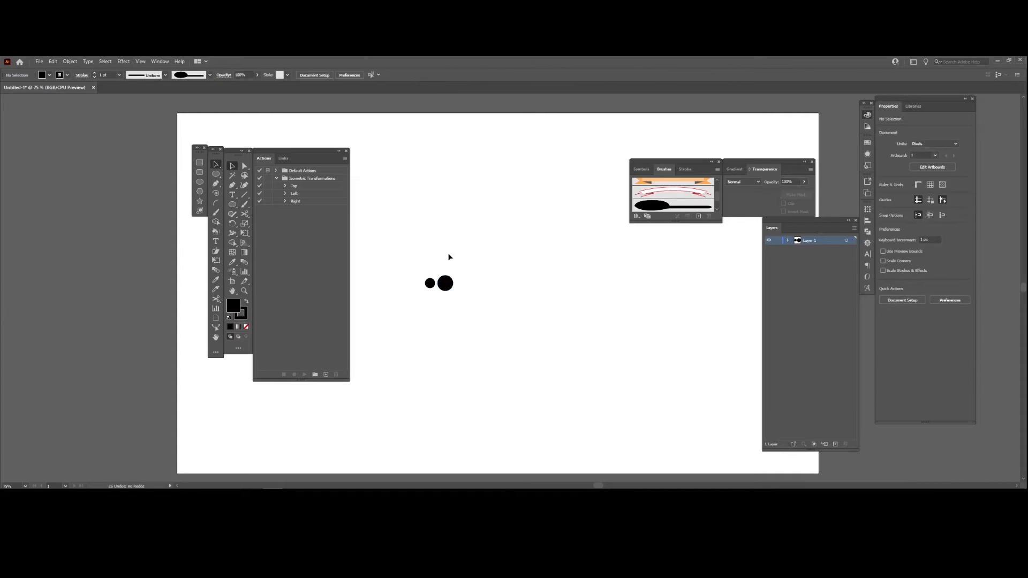
# - Extend the row to the right with two copies of the circle, enlarged to 50 px and 68 px
pyautogui.click(452, 281)
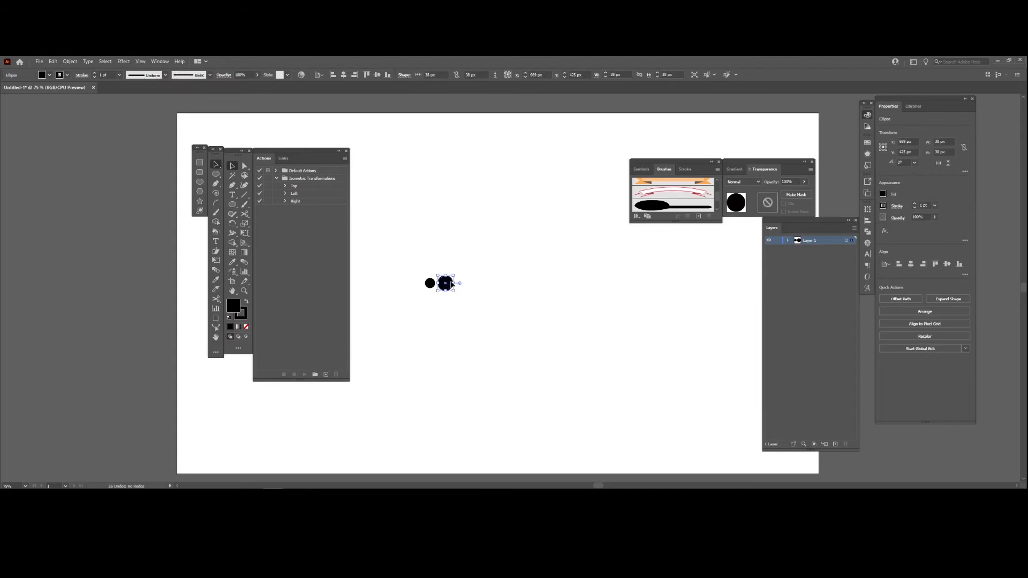
pyautogui.moveTo(453, 283); pyautogui.dragTo(468, 286)
pyautogui.moveTo(467, 286); pyautogui.dragTo(497, 284)
pyautogui.click(475, 246)
pyautogui.click(499, 249)
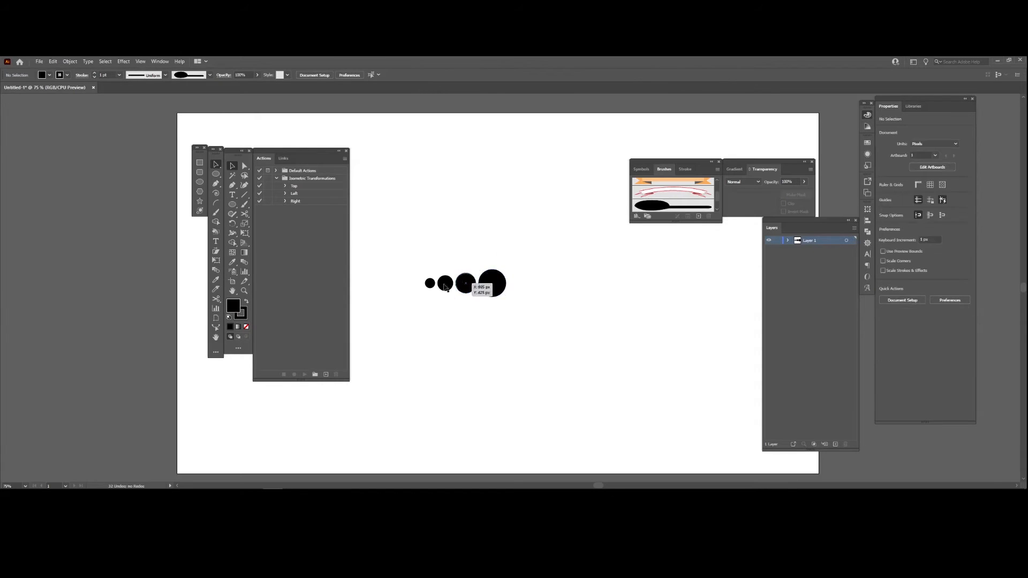
# - Copy the 50 px, 38 px and smallest circles to the right of the largest one in descending size
pyautogui.click(466, 284)
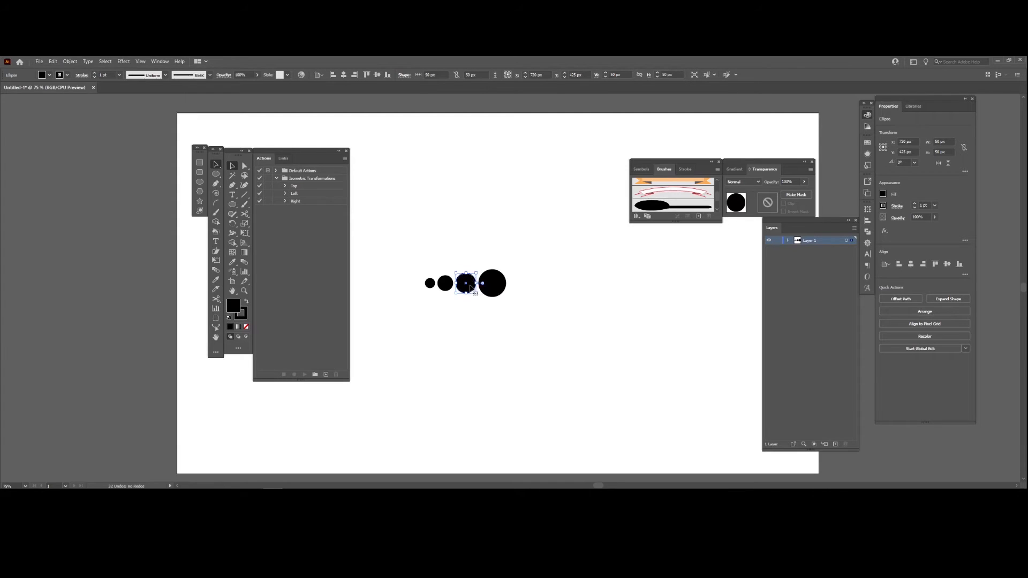
pyautogui.moveTo(472, 287); pyautogui.dragTo(525, 290)
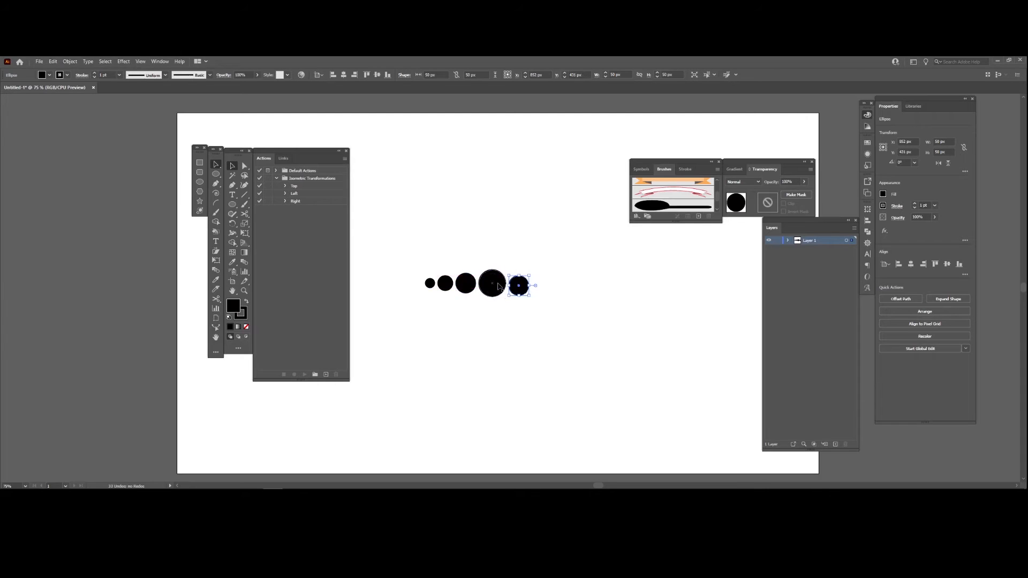
pyautogui.click(444, 284)
pyautogui.moveTo(444, 285); pyautogui.dragTo(539, 290)
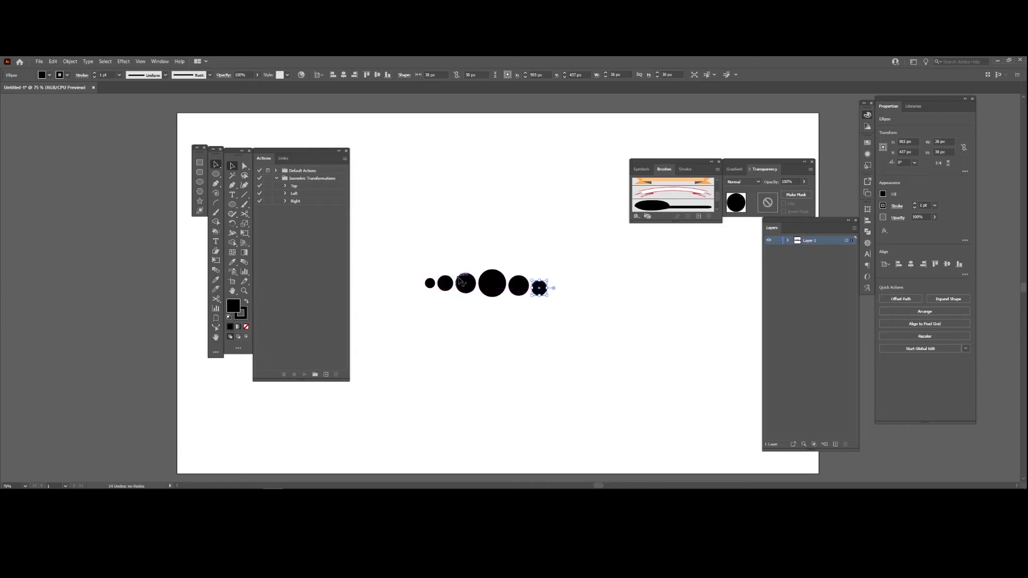
pyautogui.click(430, 284)
pyautogui.moveTo(431, 286); pyautogui.dragTo(408, 314)
pyautogui.click(571, 238)
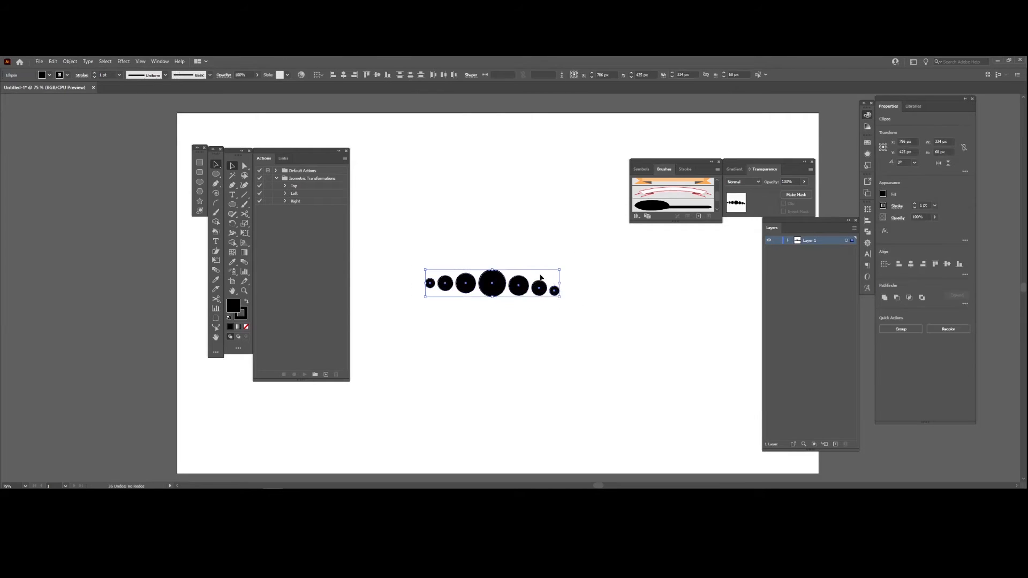
# - Select all seven circles and rotate the row slightly counter-clockwise to level it
pyautogui.click(563, 269)
pyautogui.moveTo(568, 277); pyautogui.dragTo(421, 289)
pyautogui.moveTo(559, 266); pyautogui.dragTo(561, 262)
# - Define a new art brush from the row of circles and name it 77.111 kilograms
pyautogui.moveTo(499, 285); pyautogui.dragTo(663, 208)
pyautogui.click(483, 289)
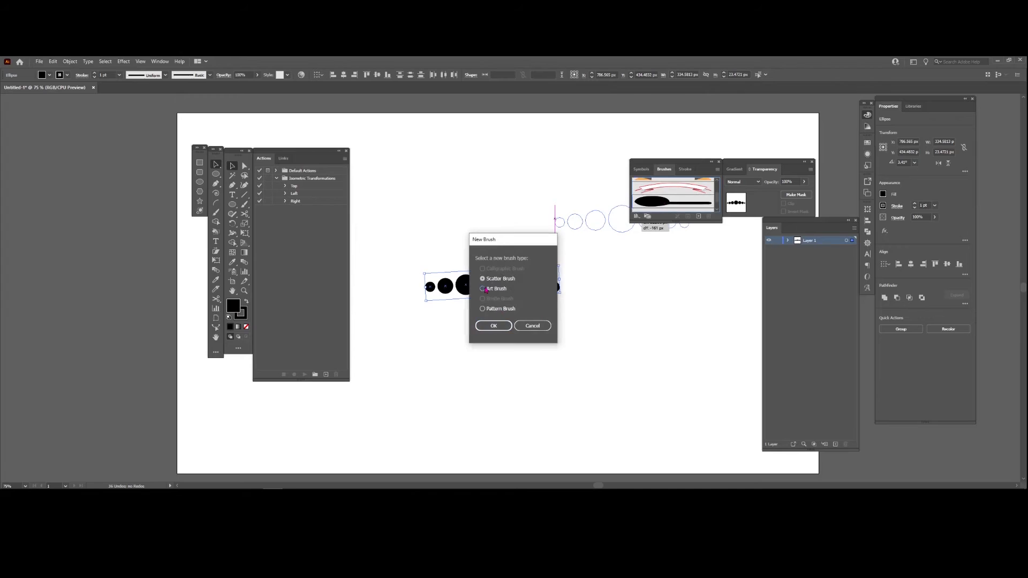
pyautogui.click(492, 326)
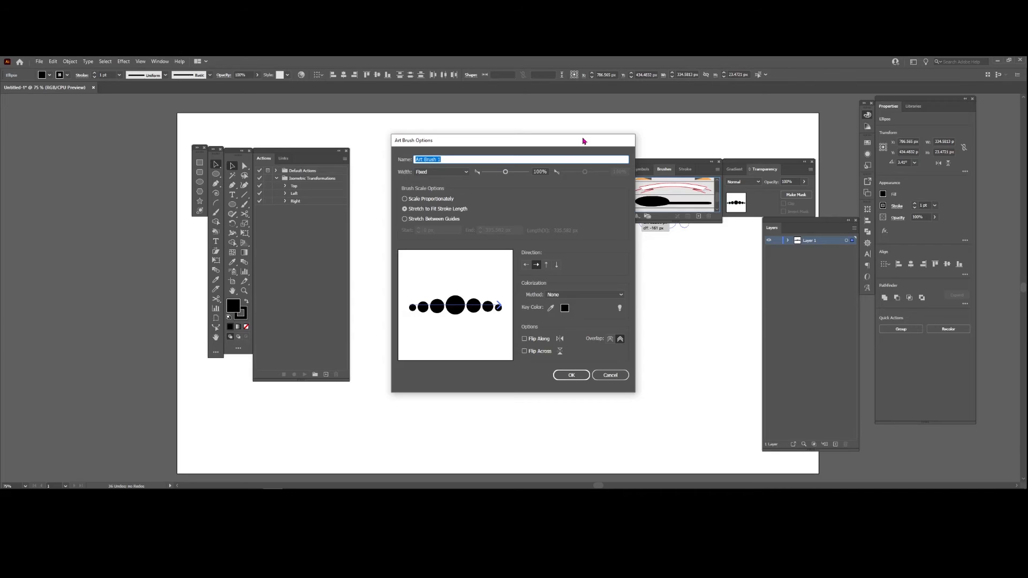
pyautogui.press('BackSpace')
pyautogui.doubleClick(424, 160)
pyautogui.write('77.111 kilograms')
# - Set the circle brush to scale proportionately with Tints colorization, save it, and delete the original circles
pyautogui.click(405, 199)
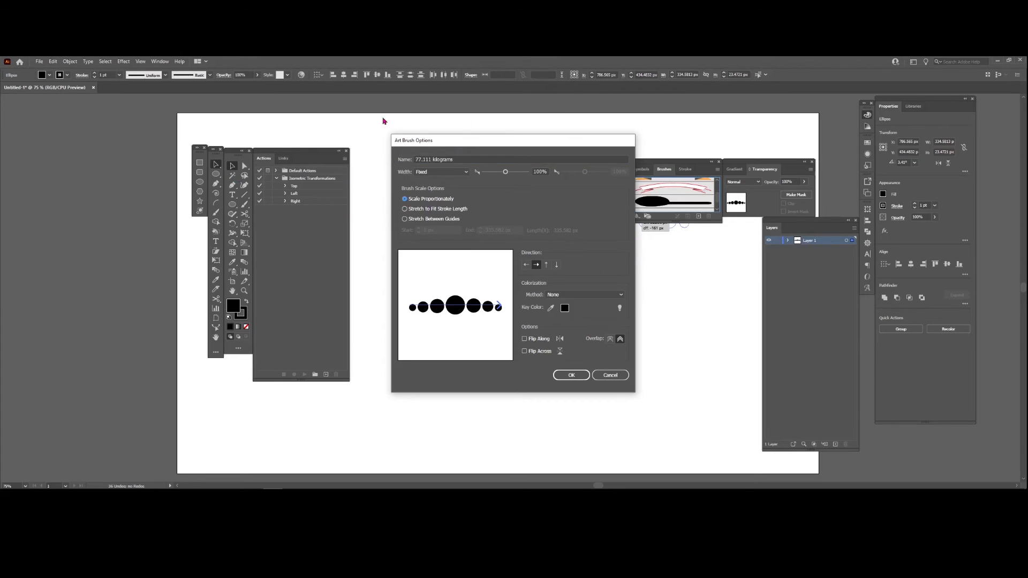
pyautogui.click(406, 219)
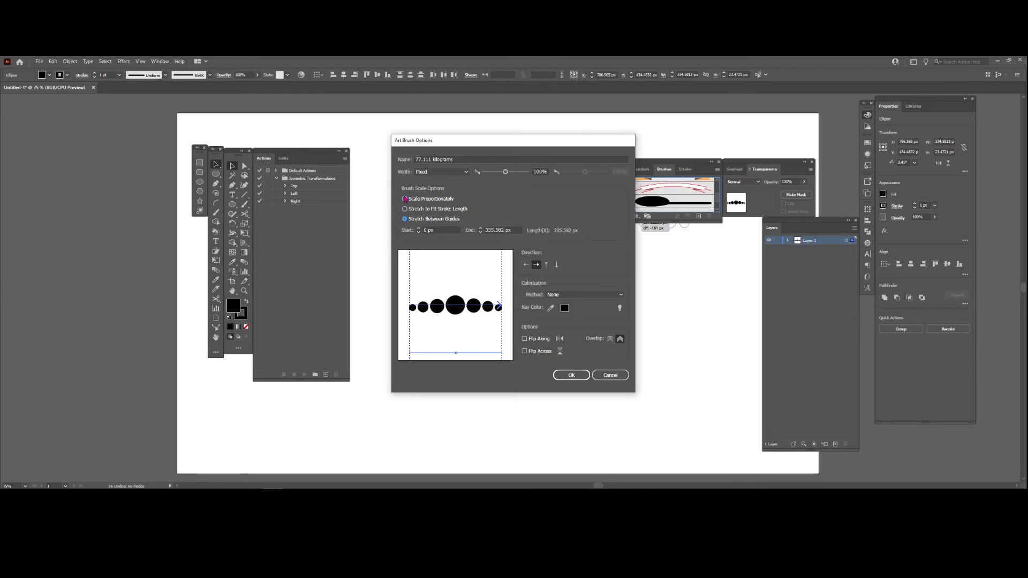
pyautogui.click(405, 199)
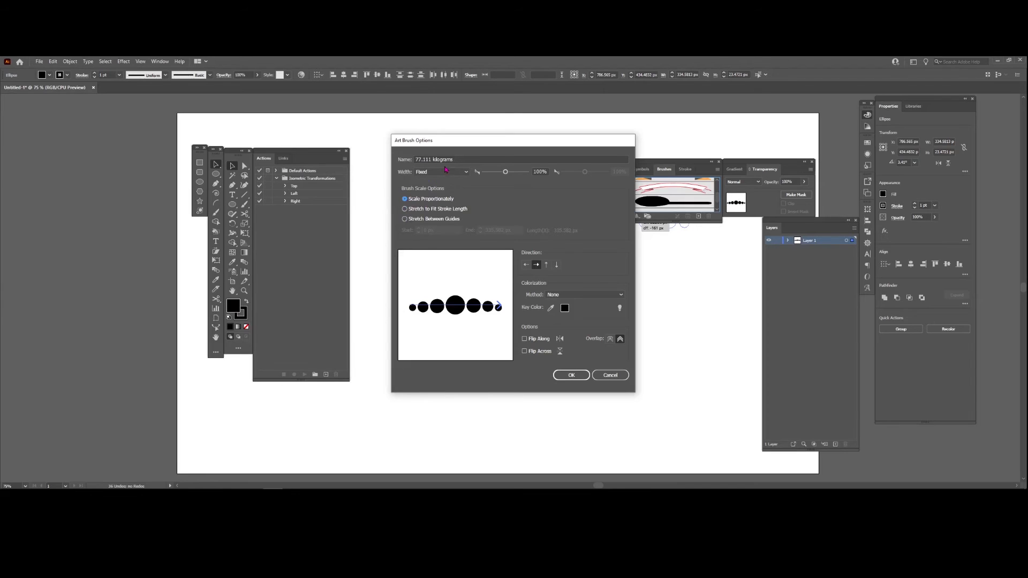
pyautogui.click(574, 296)
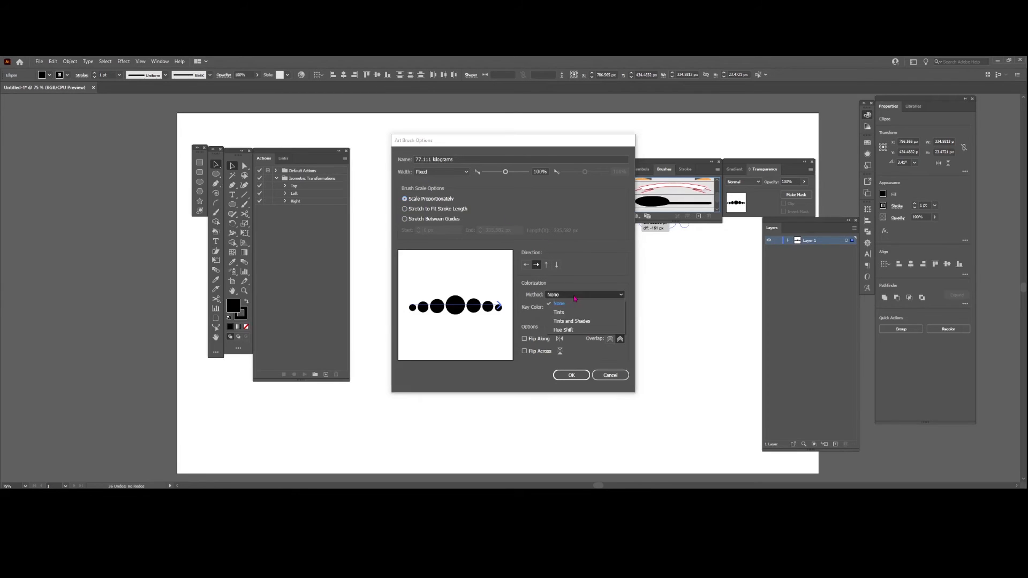
pyautogui.click(577, 313)
pyautogui.click(575, 378)
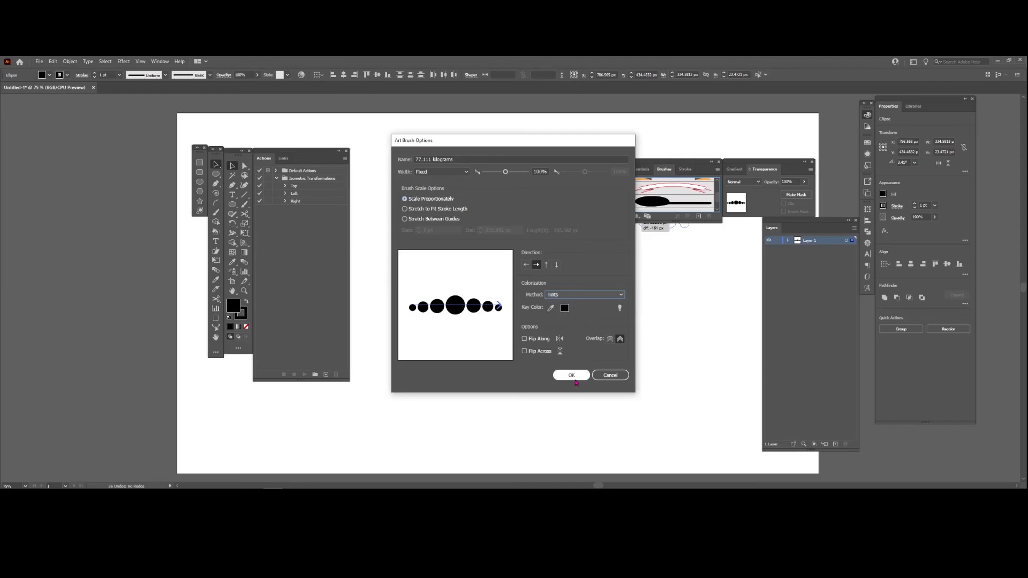
pyautogui.press('Delete')
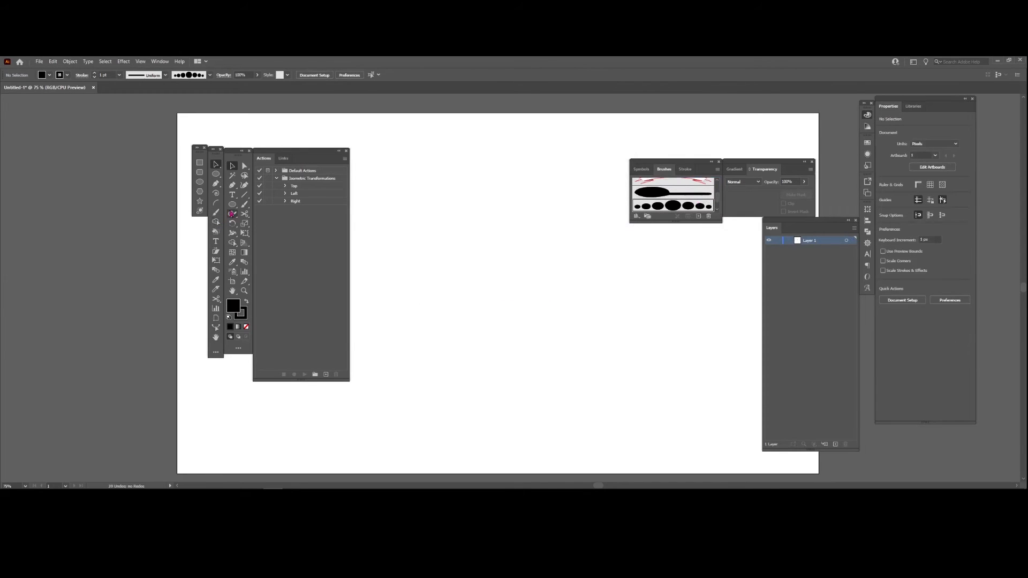
# - Paint several test strokes with the circle-row brush, undoing each one
pyautogui.click(245, 205)
pyautogui.moveTo(440, 350)
pyautogui.mouseDown()
pyautogui.moveTo(461, 296)
pyautogui.moveTo(502, 285)
pyautogui.mouseUp()
pyautogui.hotkey('ctrl', 'z')
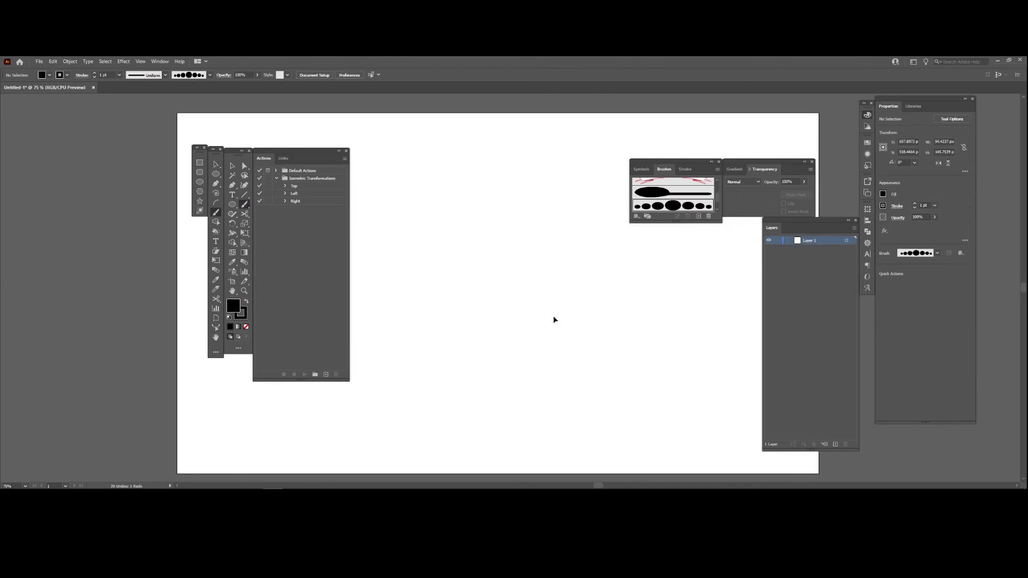
pyautogui.moveTo(509, 383); pyautogui.dragTo(466, 234)
pyautogui.hotkey('ctrl', 'z')
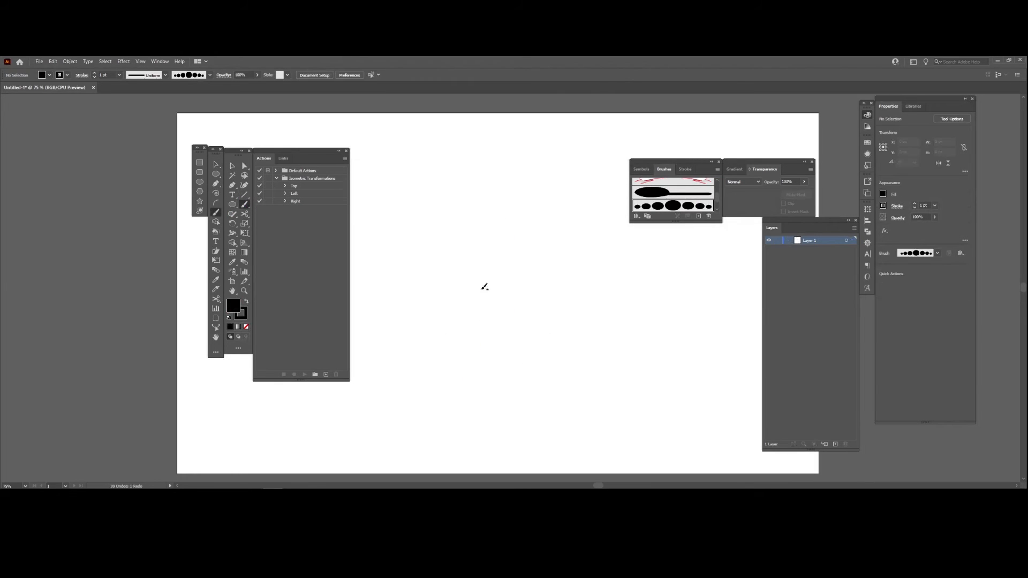
pyautogui.moveTo(458, 310)
pyautogui.mouseDown()
pyautogui.moveTo(476, 280)
pyautogui.moveTo(467, 260)
pyautogui.mouseUp()
pyautogui.hotkey('ctrl', 'z')
pyautogui.moveTo(493, 332)
pyautogui.mouseDown()
pyautogui.moveTo(473, 307)
pyautogui.moveTo(488, 278)
pyautogui.moveTo(470, 251)
pyautogui.mouseUp()
pyautogui.hotkey('ctrl', 'z')
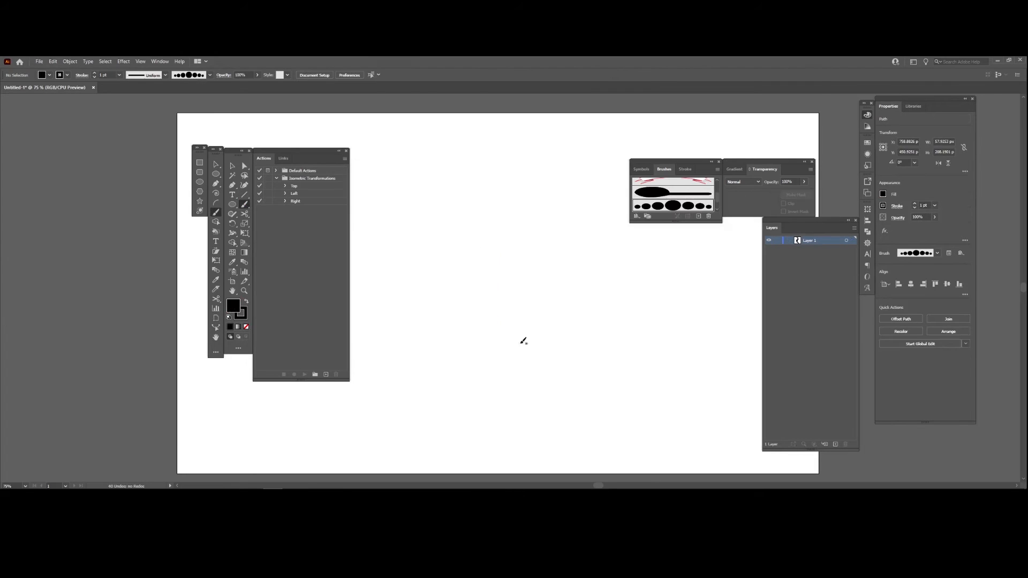
pyautogui.moveTo(530, 370)
pyautogui.mouseDown()
pyautogui.moveTo(506, 334)
pyautogui.moveTo(505, 312)
pyautogui.mouseUp()
pyautogui.hotkey('ctrl', 'z')
pyautogui.moveTo(559, 360); pyautogui.dragTo(553, 342)
pyautogui.hotkey('ctrl', 'z')
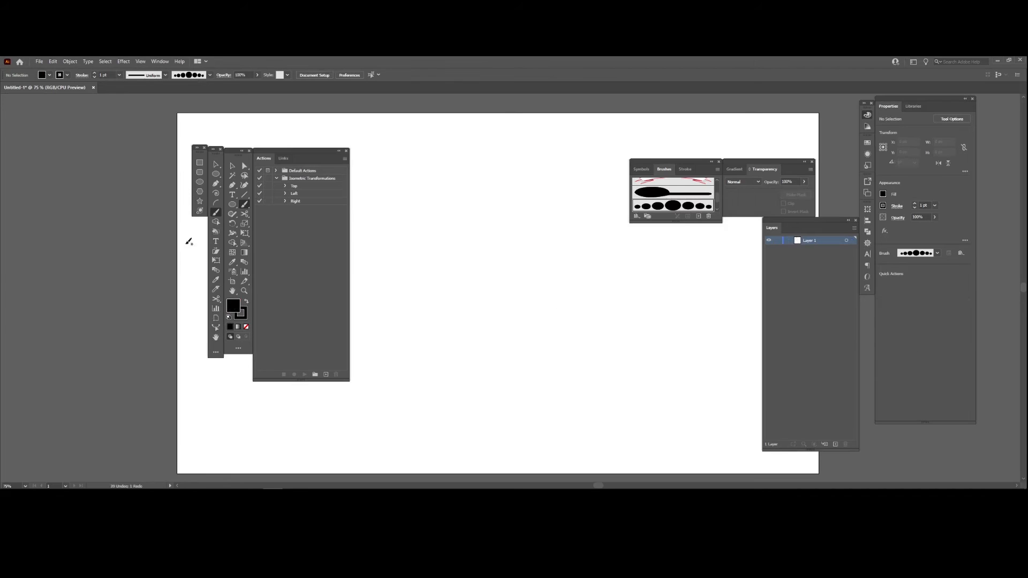
# - Draw a horizontal line about 405 px long with the Line Segment tool and set its stroke weight to 8 pt
pyautogui.click(232, 205)
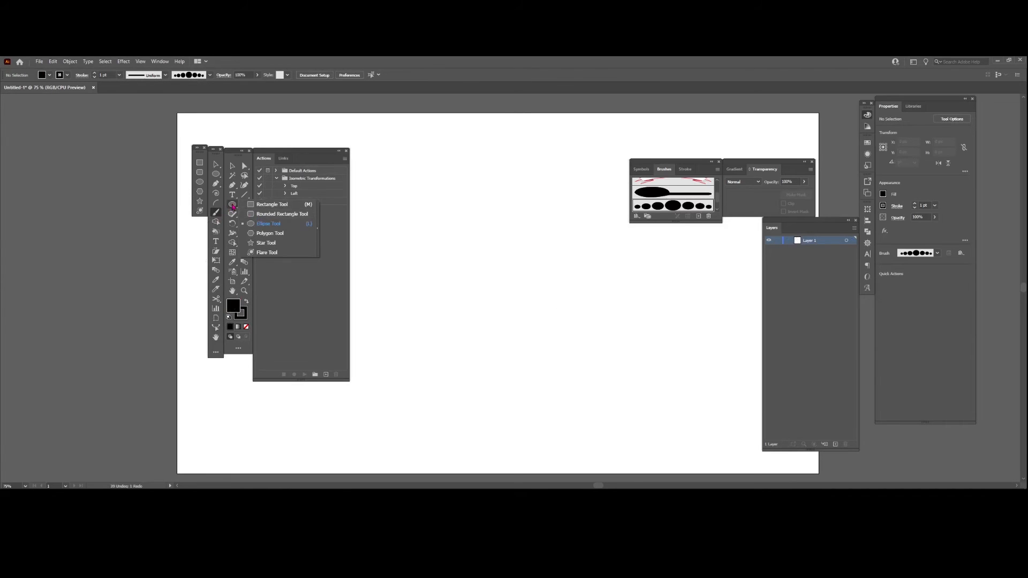
pyautogui.click(244, 195)
pyautogui.moveTo(417, 291); pyautogui.dragTo(583, 297)
pyautogui.press('v')
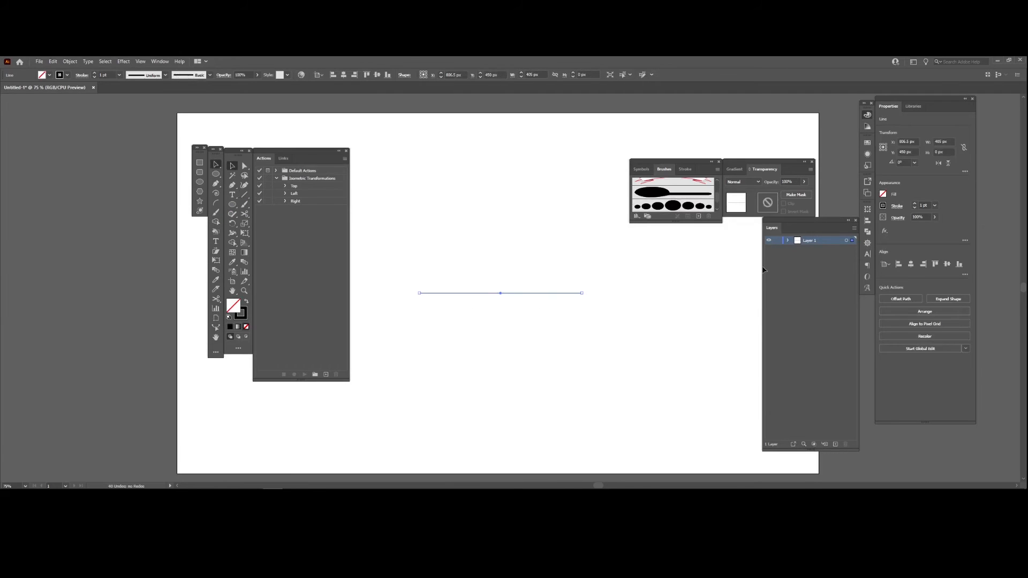
pyautogui.click(915, 204)
pyautogui.click(916, 204)
pyautogui.click(916, 205)
pyautogui.click(916, 204)
pyautogui.click(916, 204)
pyautogui.click(916, 204)
pyautogui.click(916, 205)
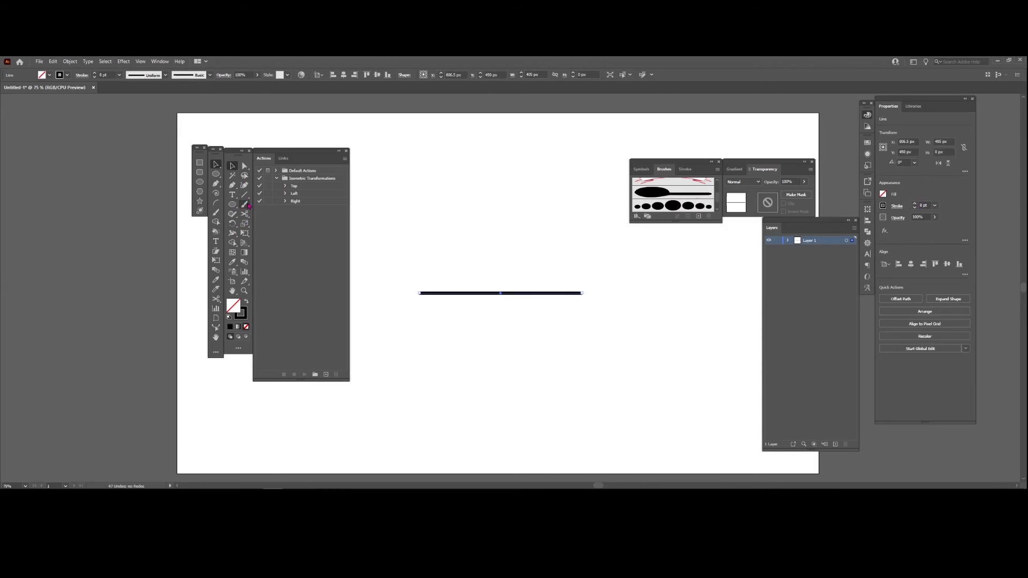
# - Reshape the horizontal line with the Width tool into two bulges with a pinched middle, and move it slightly lower on the artboard
pyautogui.click(232, 233)
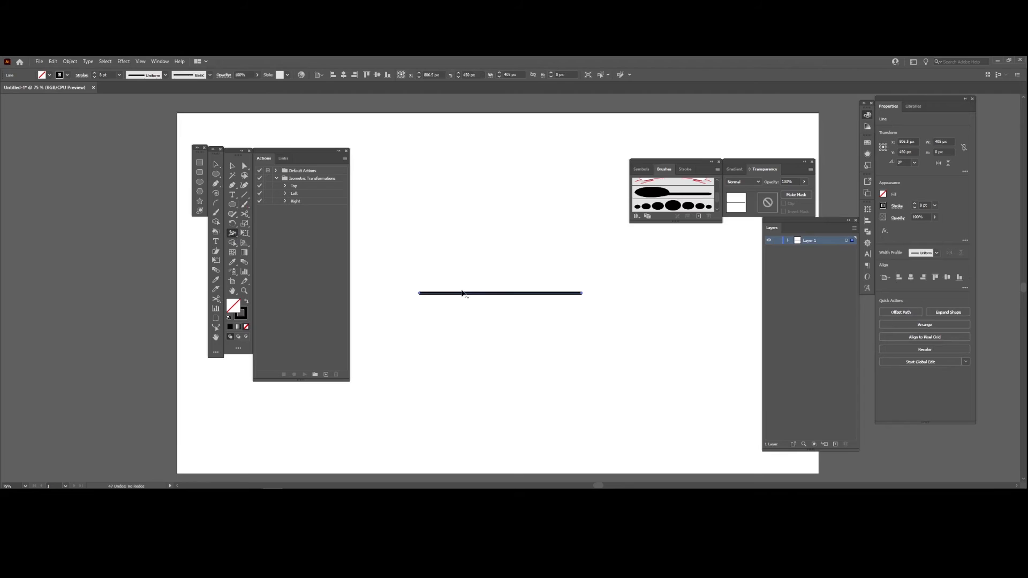
pyautogui.moveTo(451, 293); pyautogui.dragTo(450, 283)
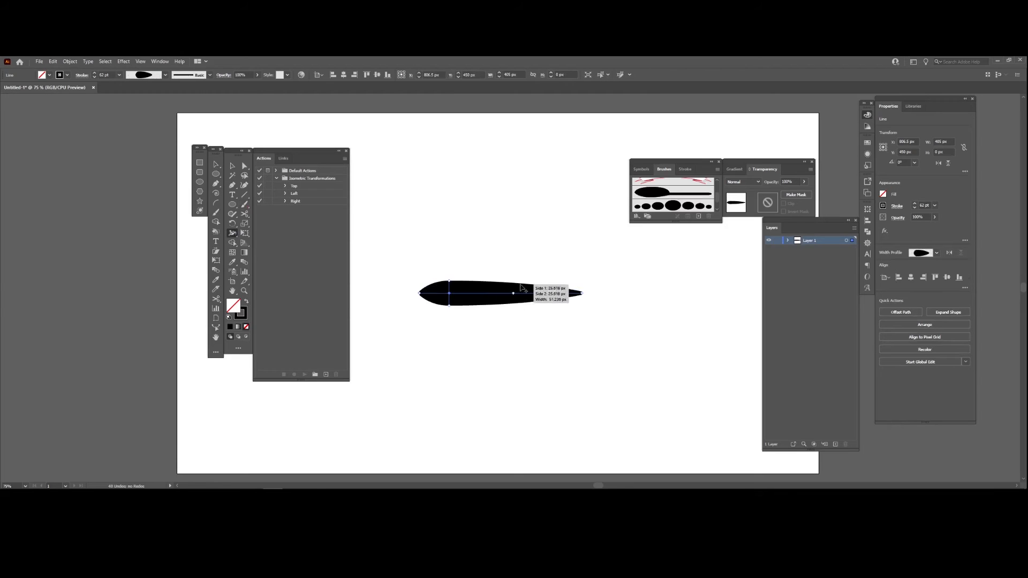
pyautogui.moveTo(515, 291)
pyautogui.mouseDown()
pyautogui.moveTo(507, 294)
pyautogui.moveTo(556, 283)
pyautogui.moveTo(575, 292)
pyautogui.mouseUp()
pyautogui.moveTo(508, 290); pyautogui.dragTo(468, 286)
pyautogui.press('v')
pyautogui.moveTo(543, 292); pyautogui.dragTo(537, 326)
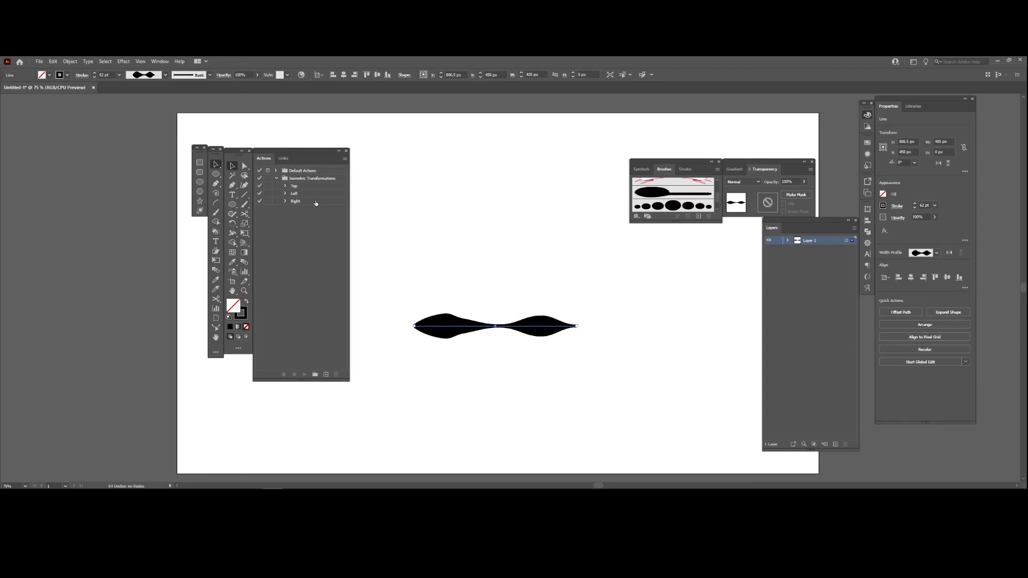
# - Expand the appearance of the double-bulge line and define a new art brush from it named fdsfsafsd
pyautogui.click(69, 61)
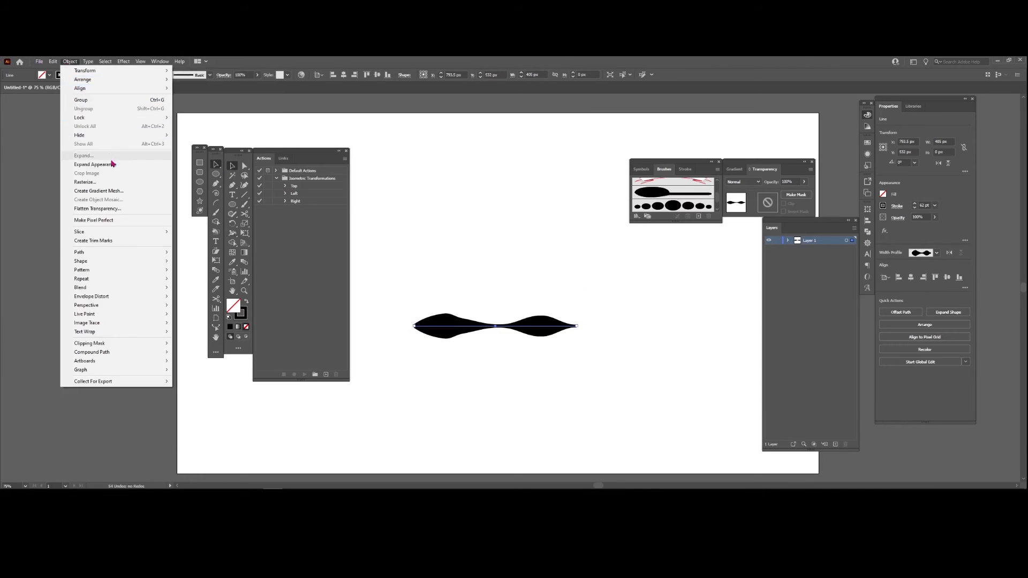
pyautogui.click(161, 166)
pyautogui.moveTo(547, 316); pyautogui.dragTo(678, 209)
pyautogui.click(482, 288)
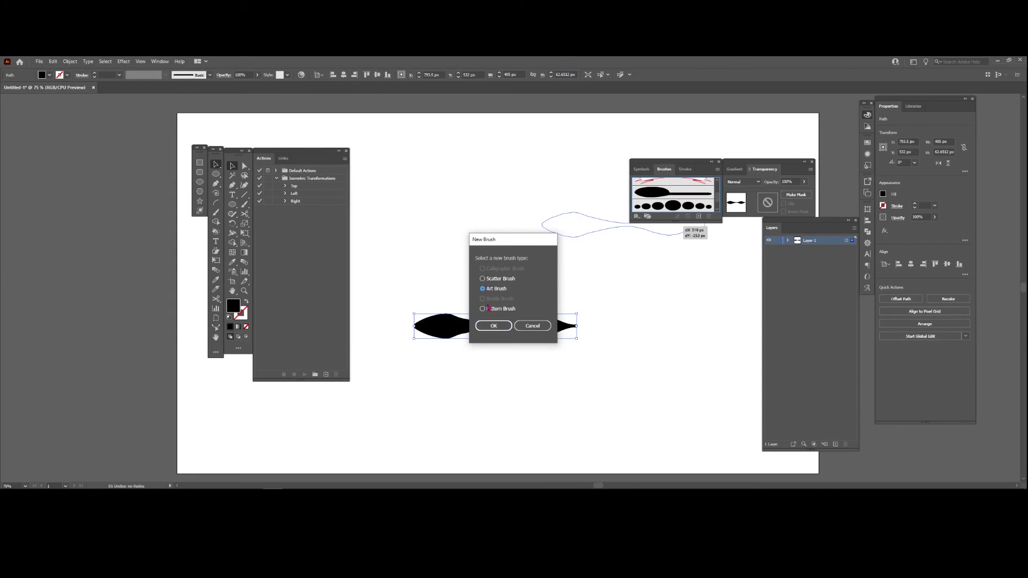
pyautogui.click(494, 326)
pyautogui.write('fdsfsaf')
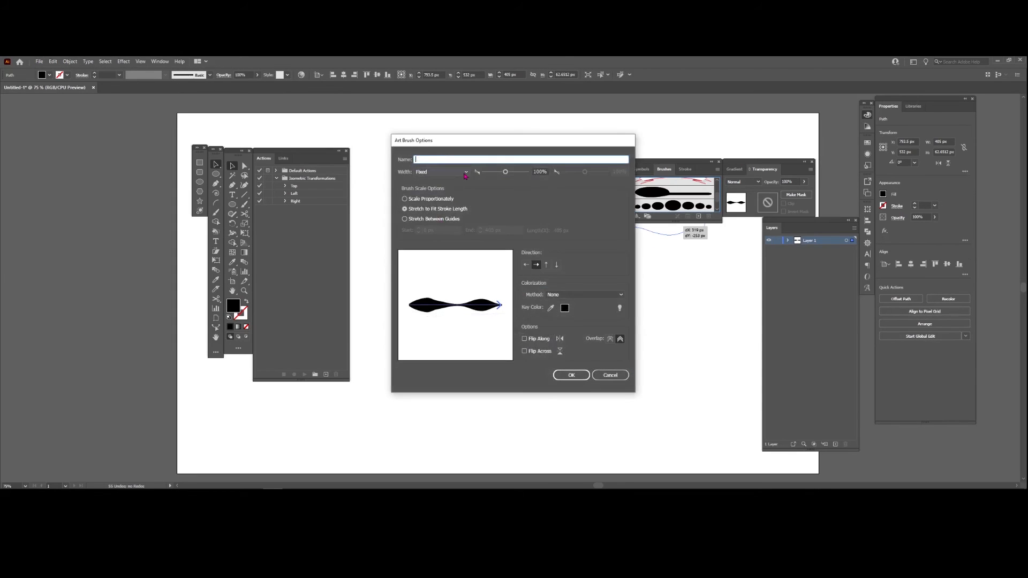
pyautogui.write('sd')
# - Set the double-bulge brush to scale proportionately with Tints colorization, save it, and delete the original shape
pyautogui.click(407, 199)
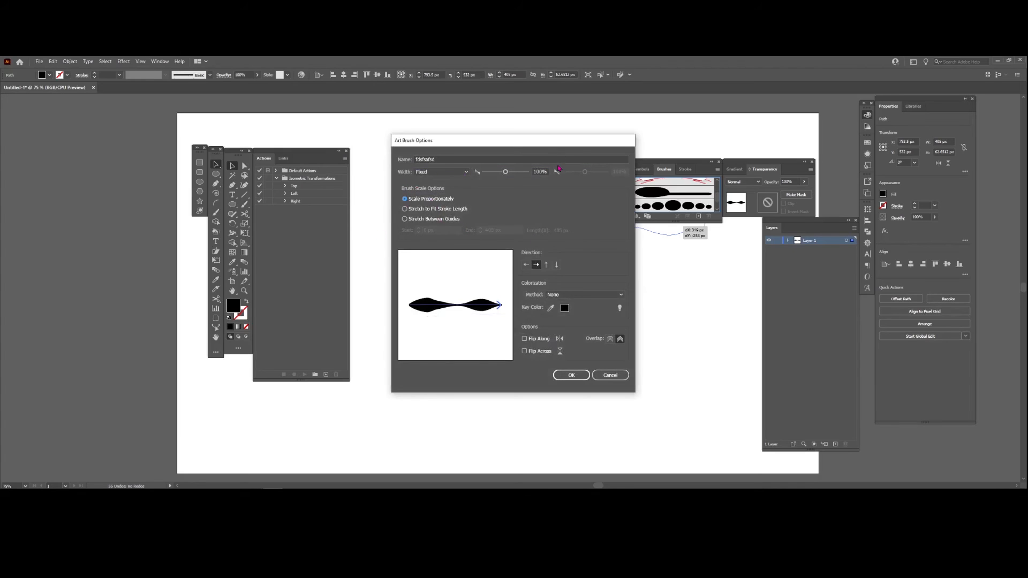
pyautogui.click(558, 294)
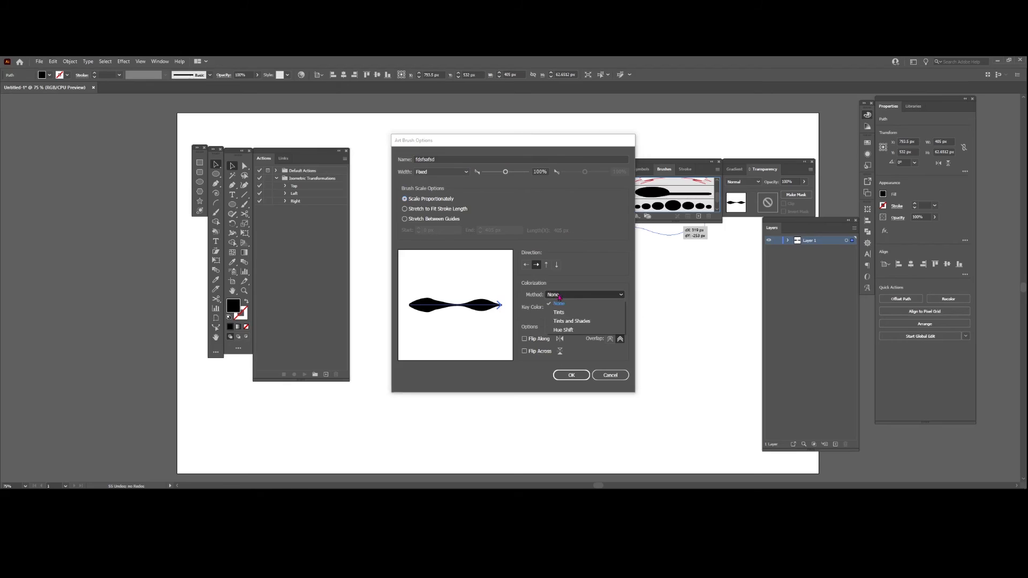
pyautogui.click(574, 315)
pyautogui.click(569, 375)
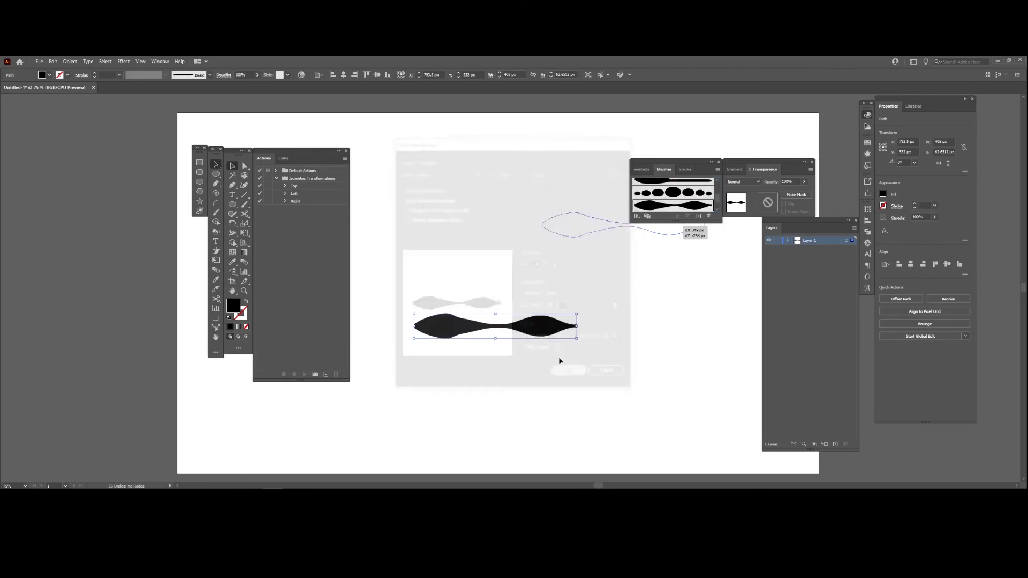
pyautogui.press('Delete')
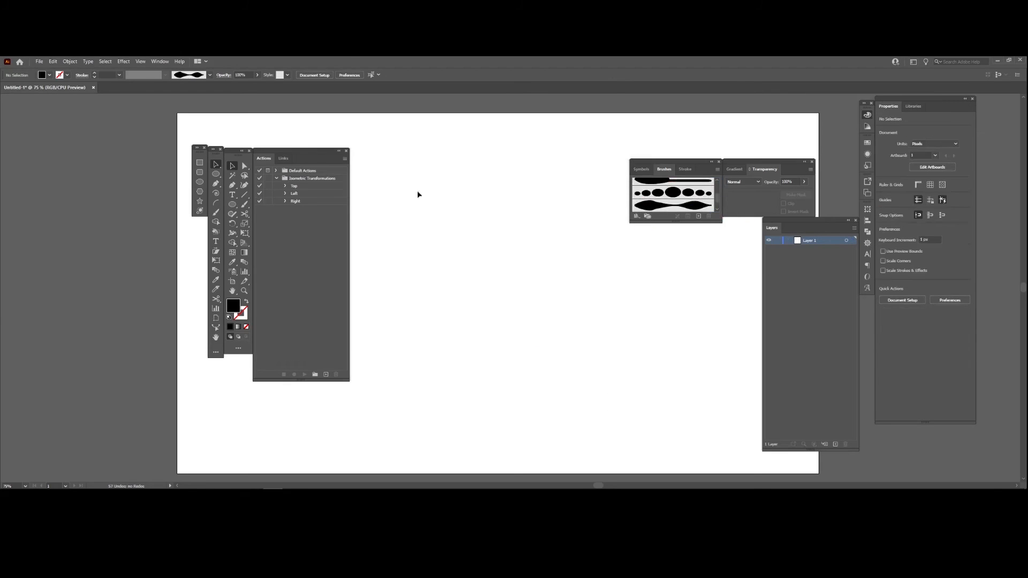
# - Paint short, long and zigzag test strokes with the double-bulge brush, removing each one from the artboard
pyautogui.click(216, 212)
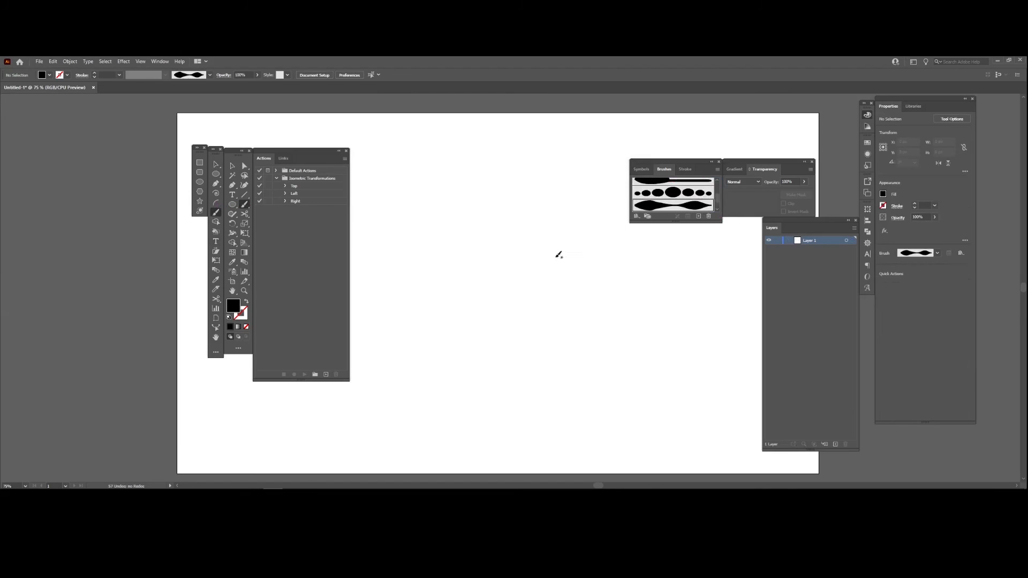
pyautogui.moveTo(532, 282); pyautogui.dragTo(517, 238)
pyautogui.hotkey('ctrl', 'z')
pyautogui.moveTo(473, 309)
pyautogui.mouseDown()
pyautogui.moveTo(486, 251)
pyautogui.moveTo(474, 177)
pyautogui.mouseUp()
pyautogui.hotkey('ctrl', 'z')
pyautogui.moveTo(402, 298); pyautogui.dragTo(405, 227)
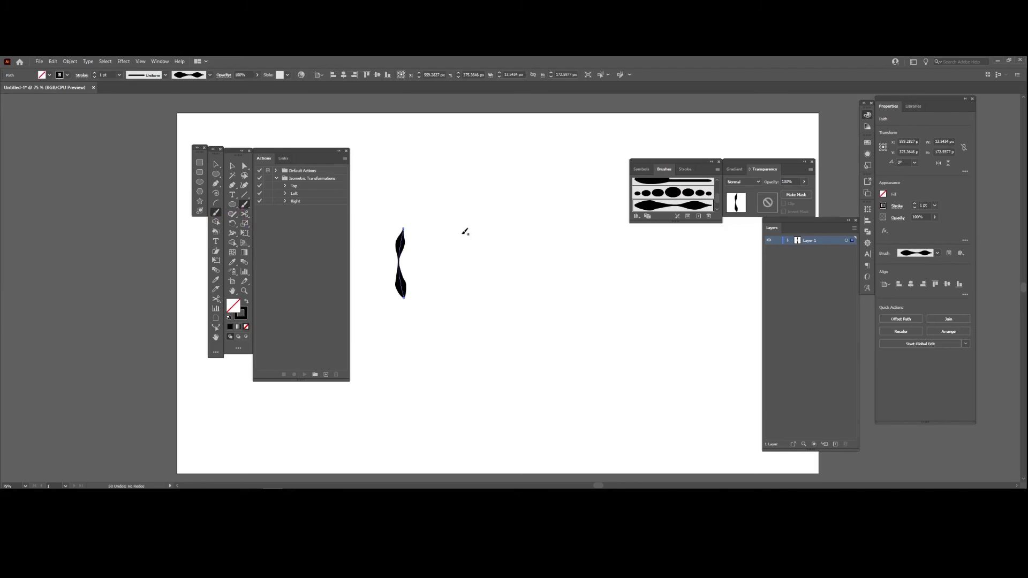
pyautogui.hotkey('ctrl', 'z')
pyautogui.moveTo(436, 368); pyautogui.dragTo(473, 221)
pyautogui.hotkey('ctrl', 'z')
pyautogui.moveTo(435, 308)
pyautogui.mouseDown()
pyautogui.moveTo(439, 280)
pyautogui.moveTo(480, 287)
pyautogui.moveTo(499, 220)
pyautogui.moveTo(535, 319)
pyautogui.moveTo(522, 336)
pyautogui.moveTo(486, 337)
pyautogui.moveTo(486, 281)
pyautogui.moveTo(447, 368)
pyautogui.mouseUp()
pyautogui.hotkey('ctrl', 'z')
pyautogui.hotkey('ctrl', 'z')
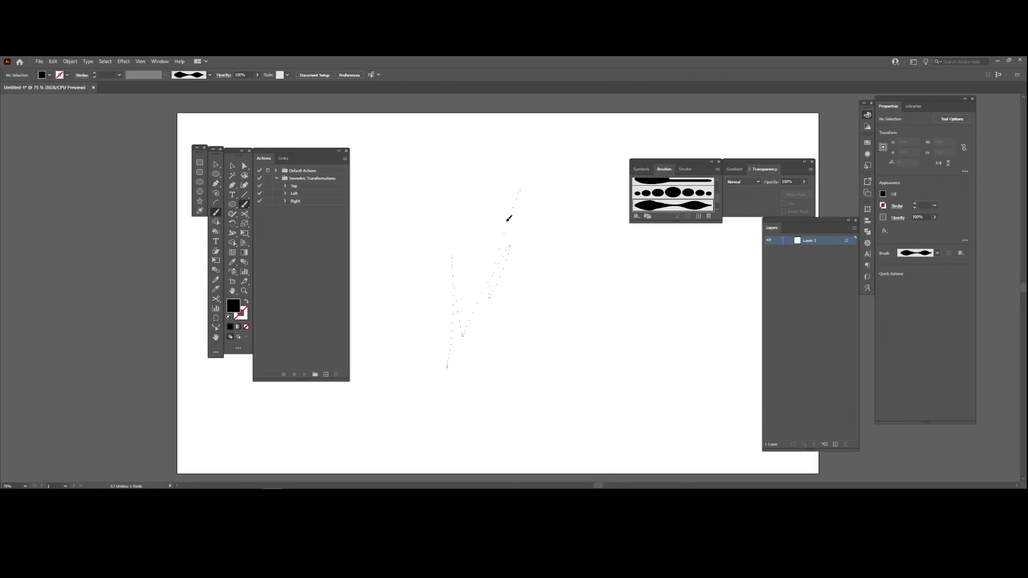
pyautogui.moveTo(509, 218); pyautogui.dragTo(479, 181)
pyautogui.hotkey('ctrl', 'z')
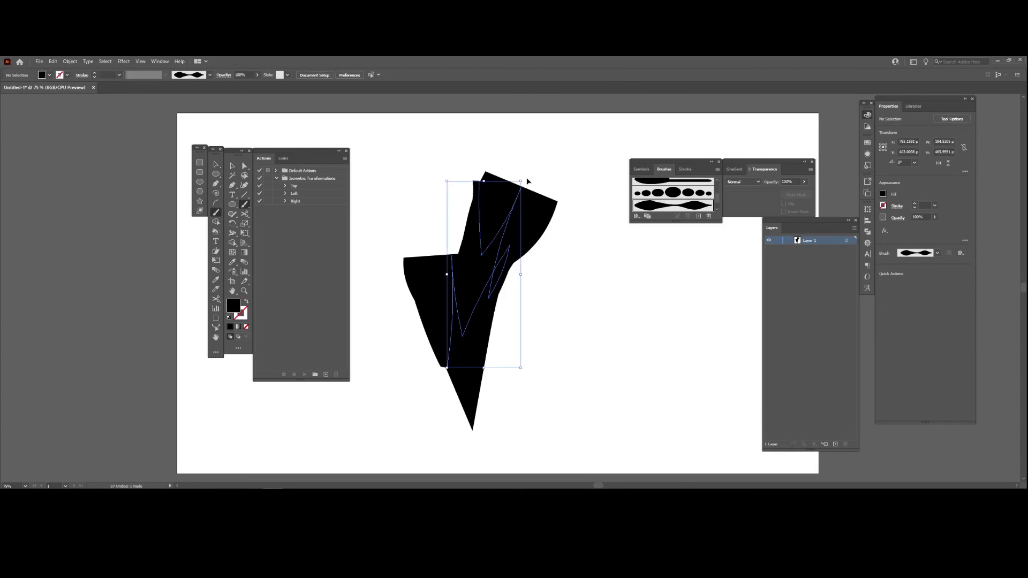
pyautogui.moveTo(403, 369); pyautogui.dragTo(465, 232)
pyautogui.hotkey('ctrl', 'z')
pyautogui.moveTo(531, 324); pyautogui.dragTo(520, 272)
pyautogui.hotkey('ctrl', 'z')
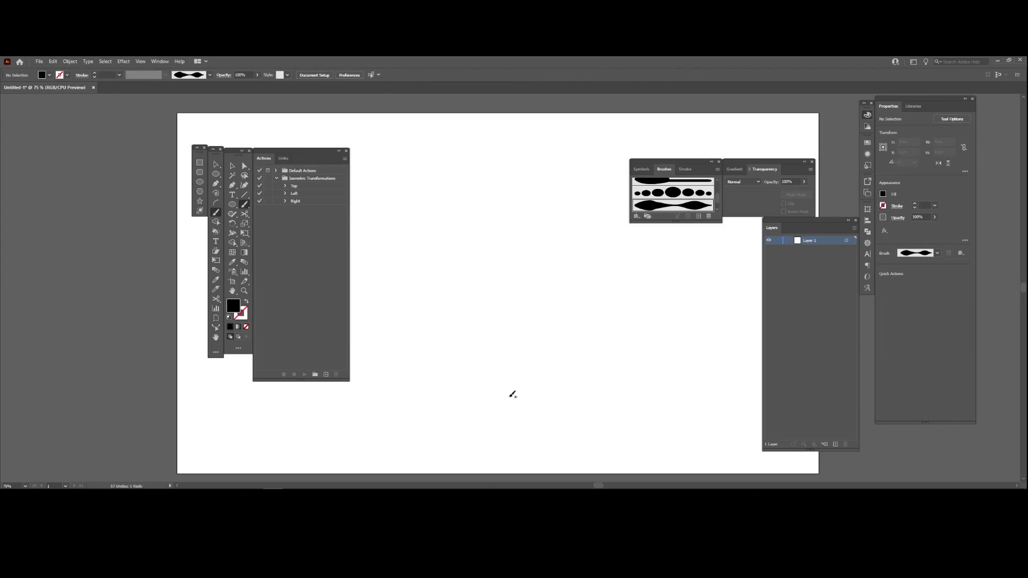
pyautogui.moveTo(438, 324)
pyautogui.mouseDown()
pyautogui.moveTo(476, 213)
pyautogui.moveTo(464, 261)
pyautogui.mouseUp()
pyautogui.moveTo(611, 358); pyautogui.dragTo(675, 324)
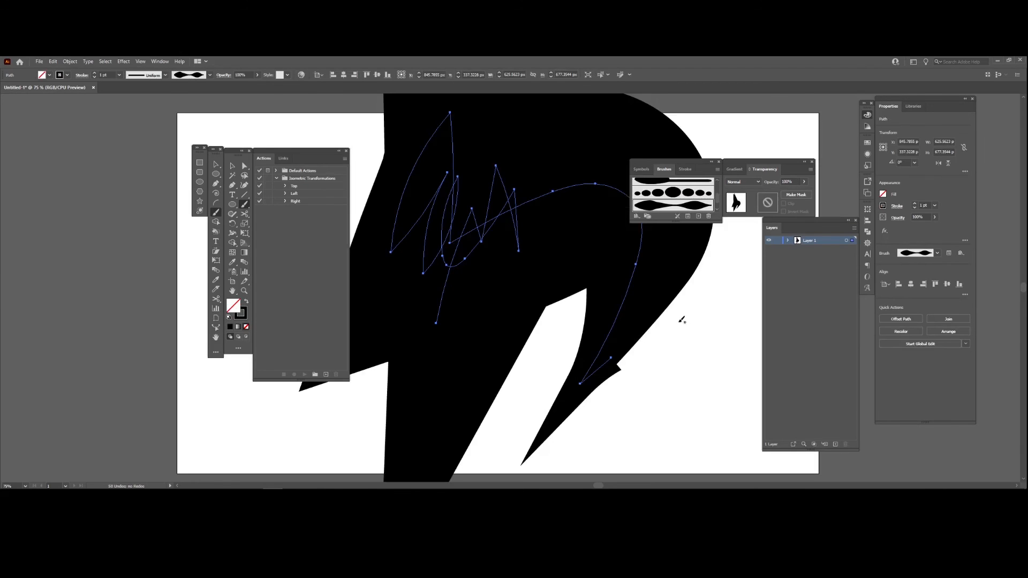
pyautogui.hotkey('ctrl', 'z')
pyautogui.moveTo(617, 355)
pyautogui.mouseDown()
pyautogui.moveTo(602, 309)
pyautogui.moveTo(535, 277)
pyautogui.mouseUp()
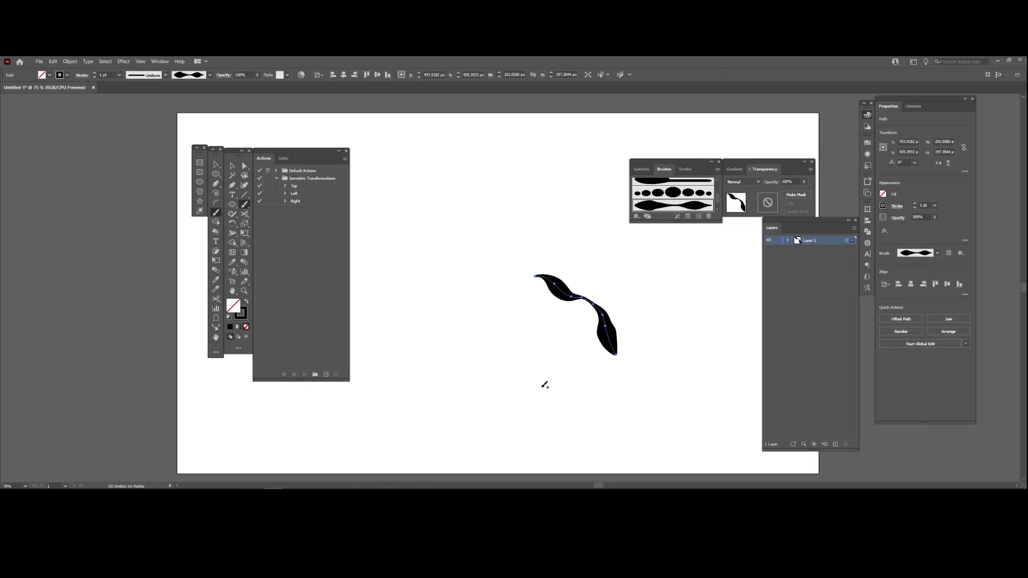
pyautogui.press('v')
pyautogui.press('Delete')
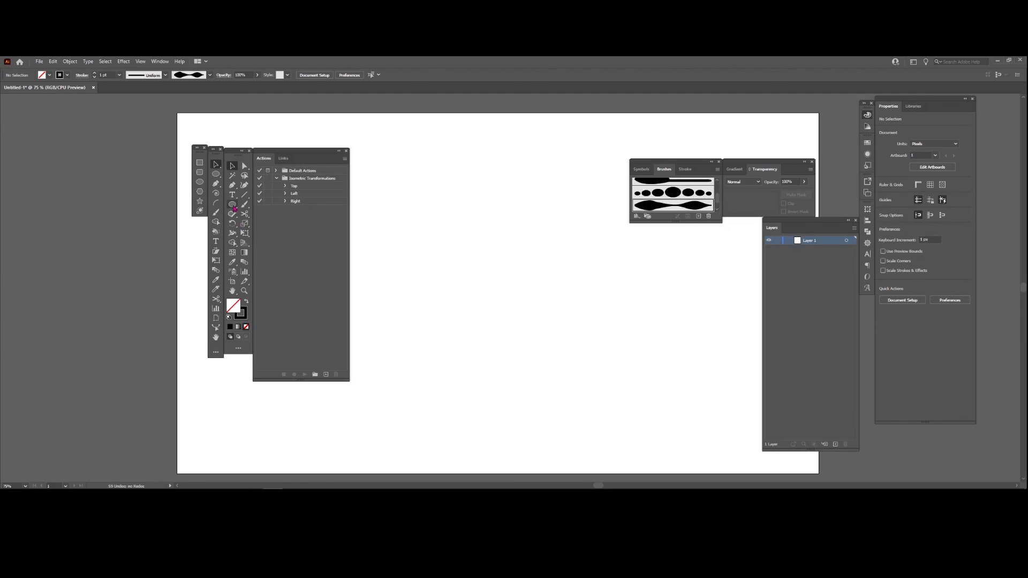
# - Draw a thin horizontal ellipse about 331 px wide and 11 px high, and swap its stroke and fill to make it solid black
pyautogui.click(233, 206)
pyautogui.moveTo(421, 234); pyautogui.dragTo(556, 238)
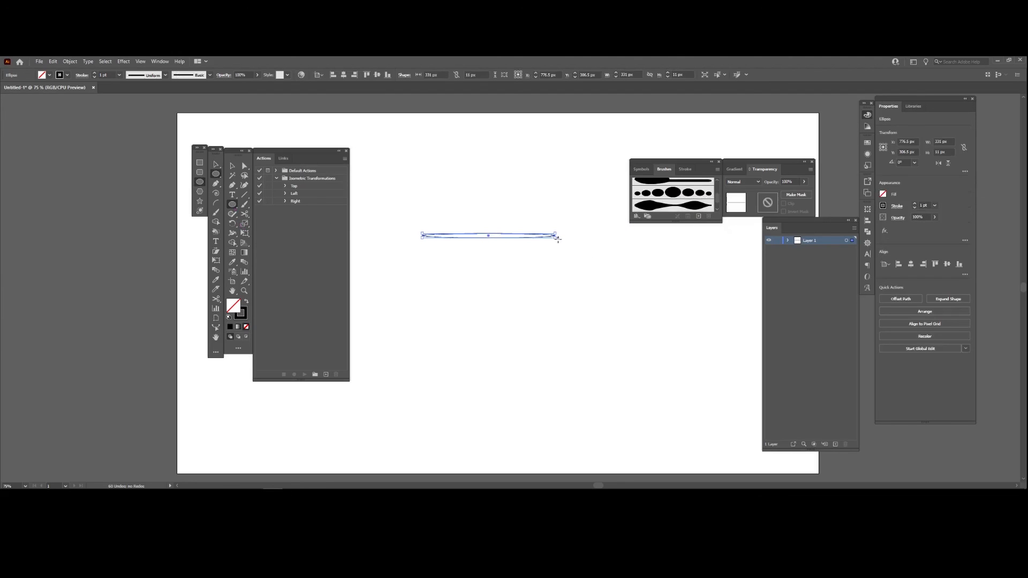
pyautogui.press('v')
pyautogui.hotkey('shift', 'x')
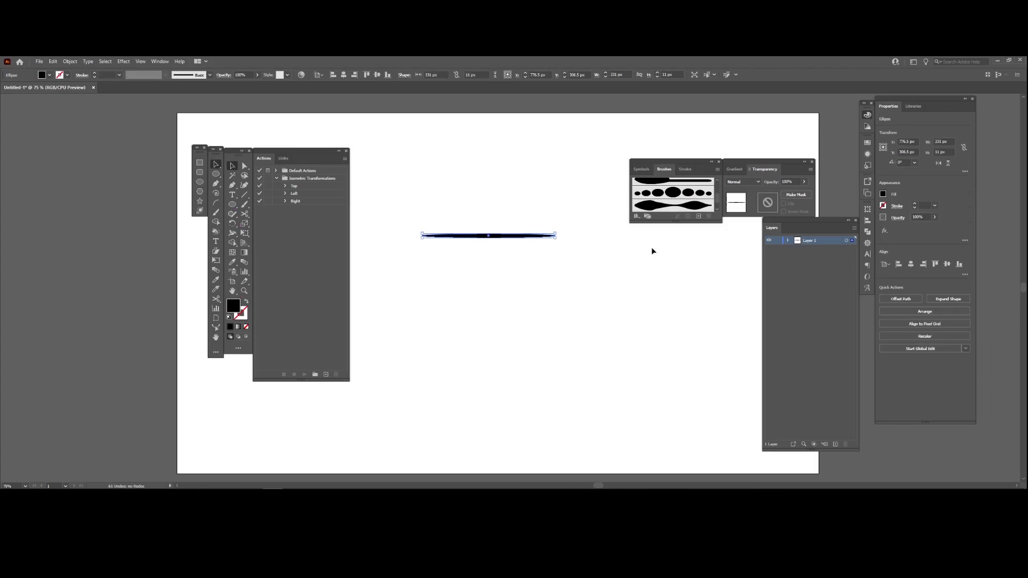
# - Examine the new brush types offered for the ellipse and the Calligraphic Brush options, without creating a brush
pyautogui.click(699, 216)
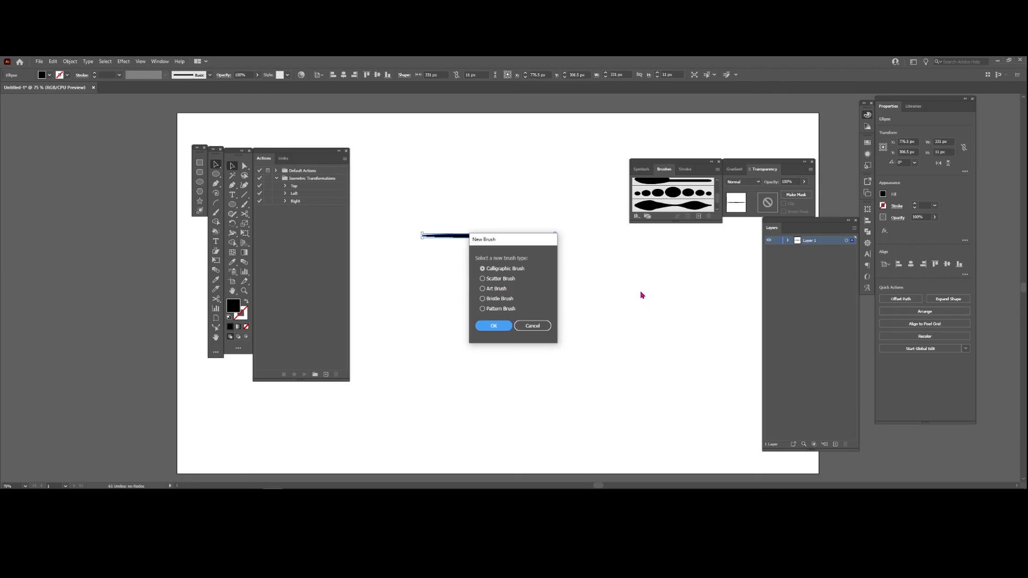
pyautogui.click(547, 327)
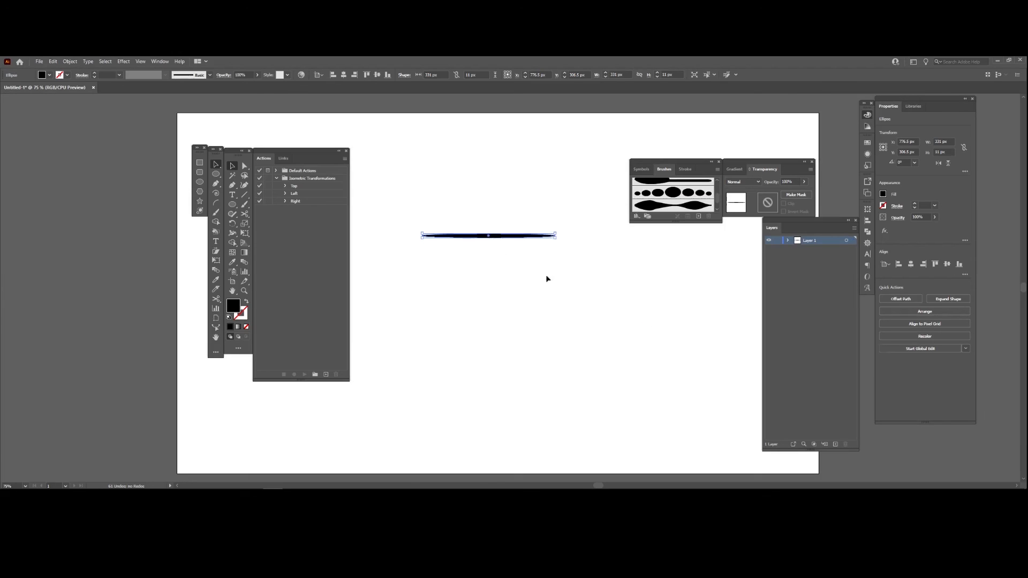
pyautogui.moveTo(533, 236); pyautogui.dragTo(662, 213)
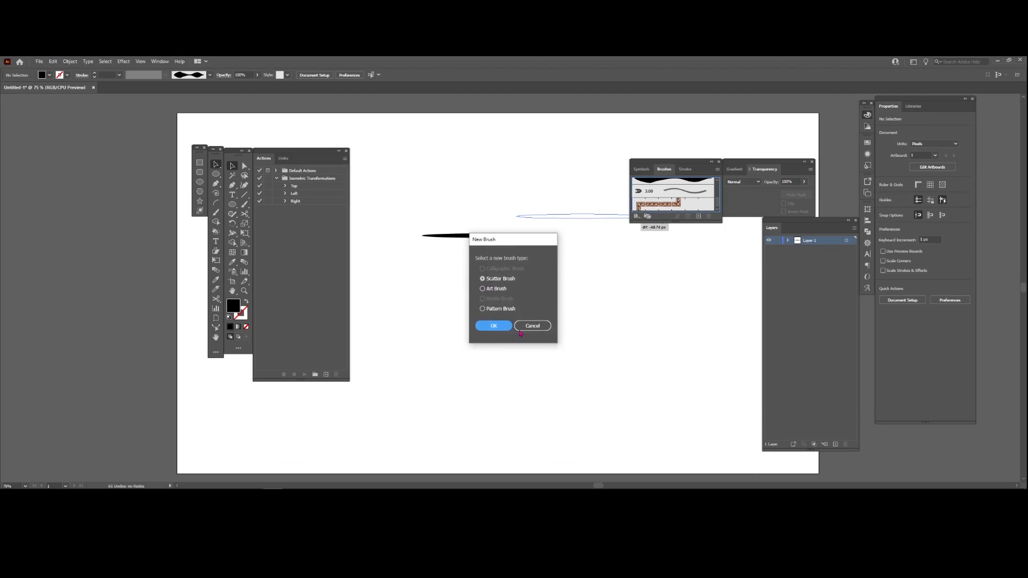
pyautogui.click(528, 328)
pyautogui.click(699, 217)
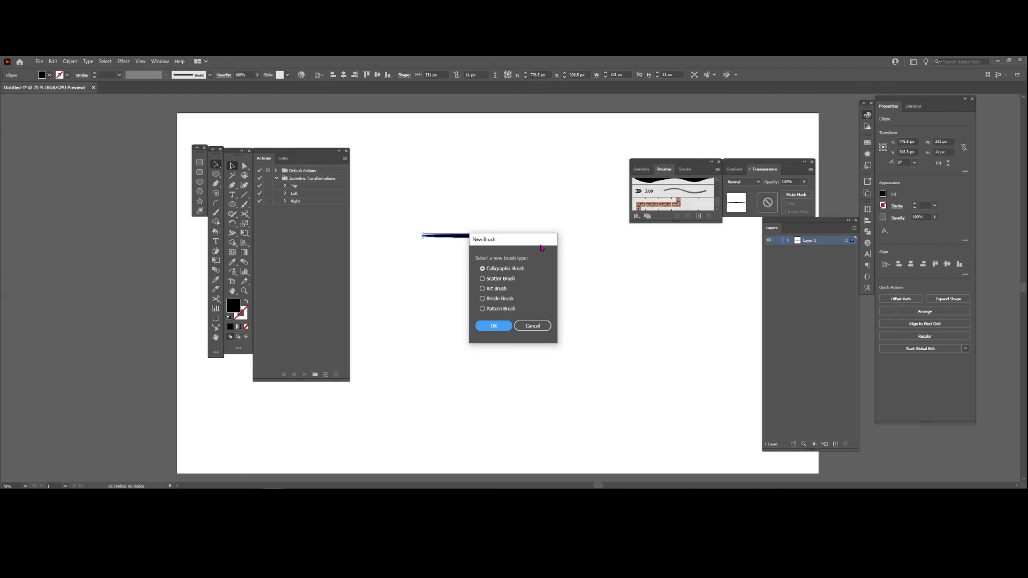
pyautogui.click(492, 326)
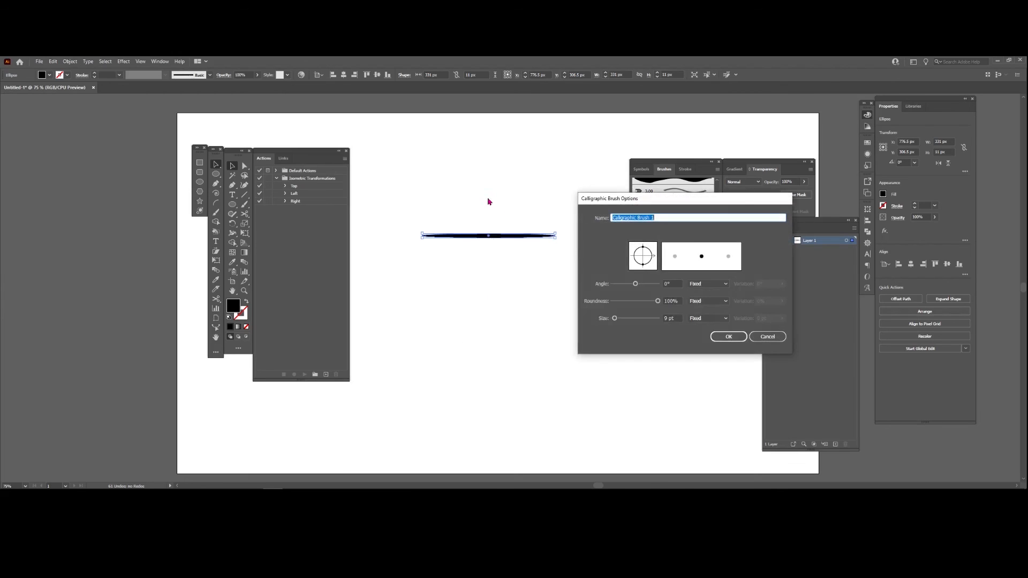
pyautogui.click(767, 339)
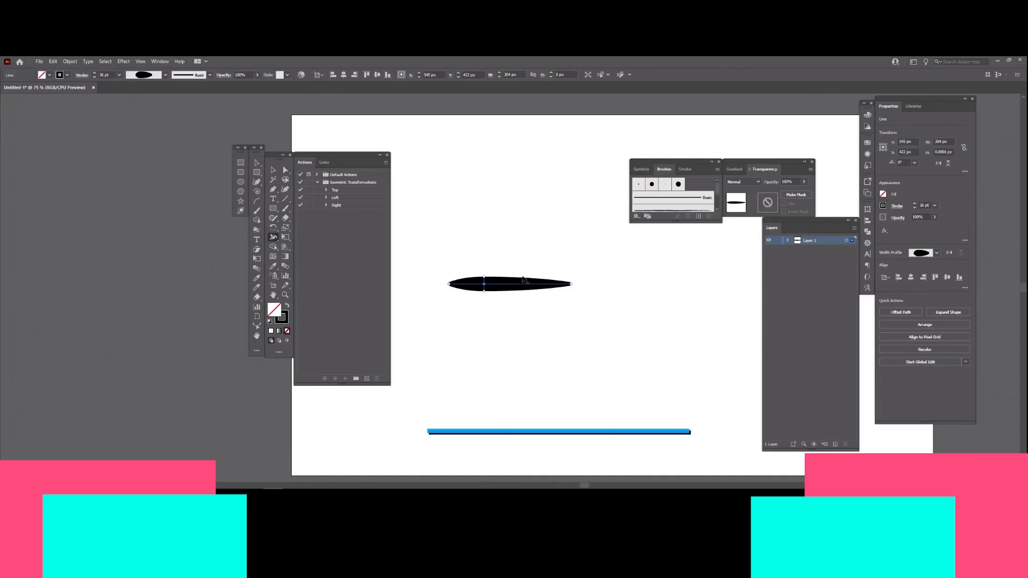
pyautogui.moveTo(527, 284); pyautogui.dragTo(527, 283)
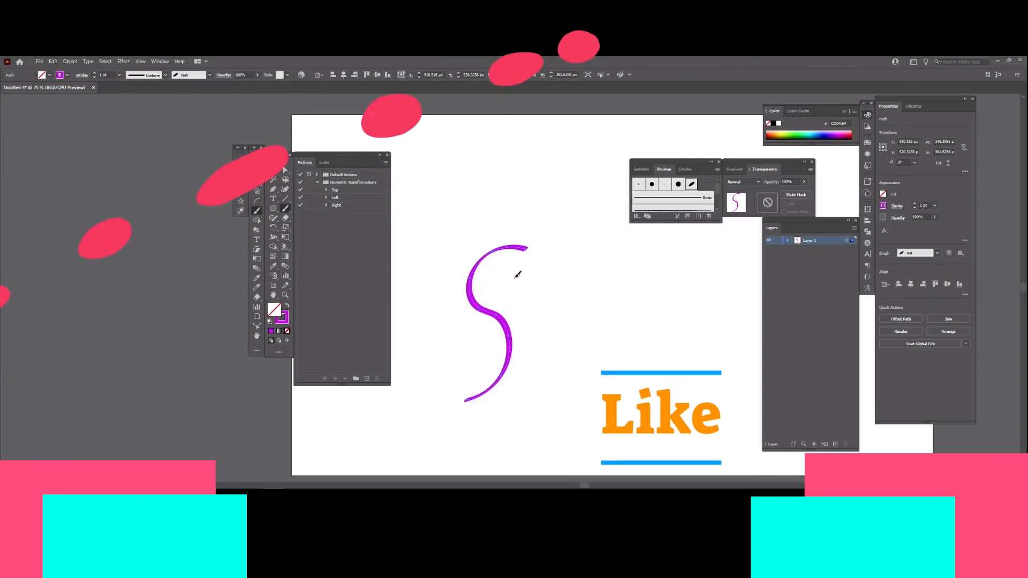
pyautogui.moveTo(518, 277)
pyautogui.mouseDown()
pyautogui.moveTo(471, 285)
pyautogui.moveTo(411, 444)
pyautogui.moveTo(364, 414)
pyautogui.mouseUp()
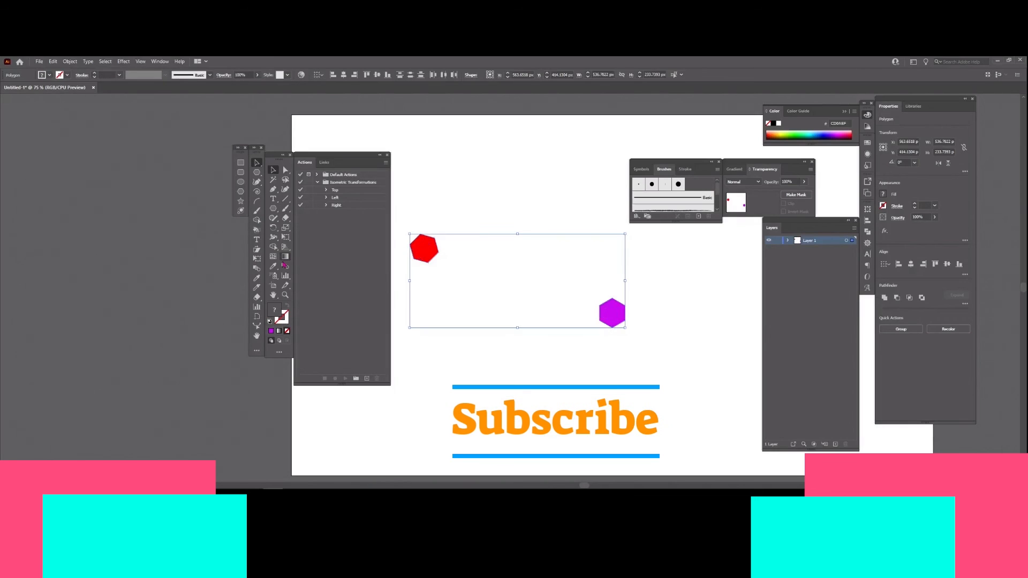
pyautogui.click(285, 257)
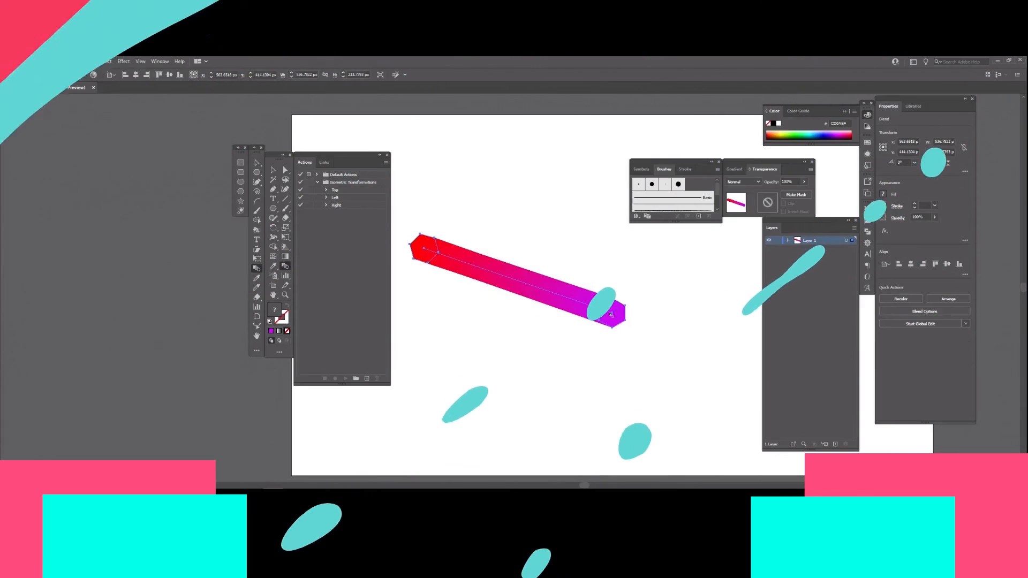